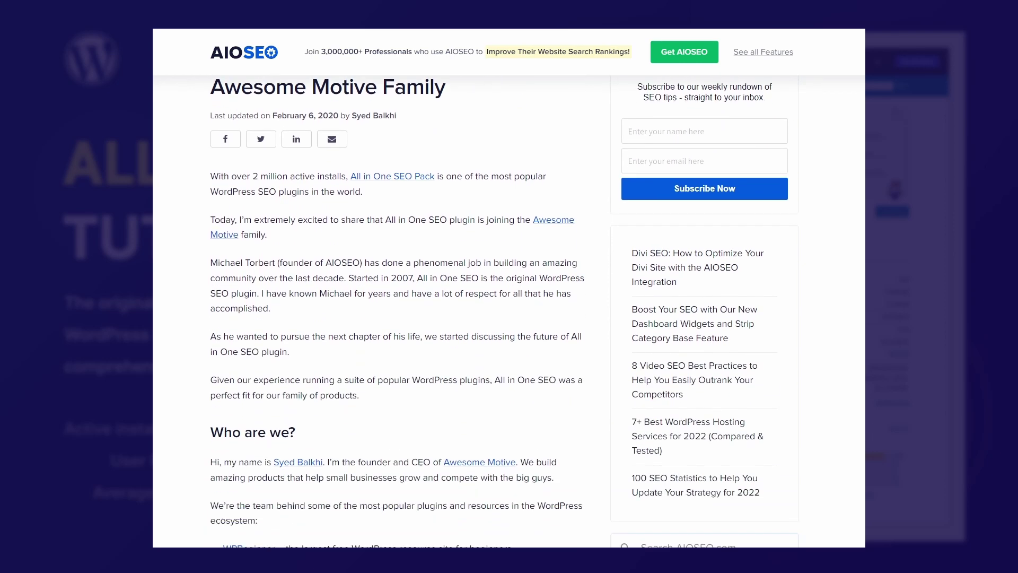
Step: Scroll through the AIOSEO 'Awesome Motive Family' article and the Awesome Motive product grid
{"action": "scroll", "coordinate": [416, 339], "scroll_direction": "down", "scroll_amount": 7}
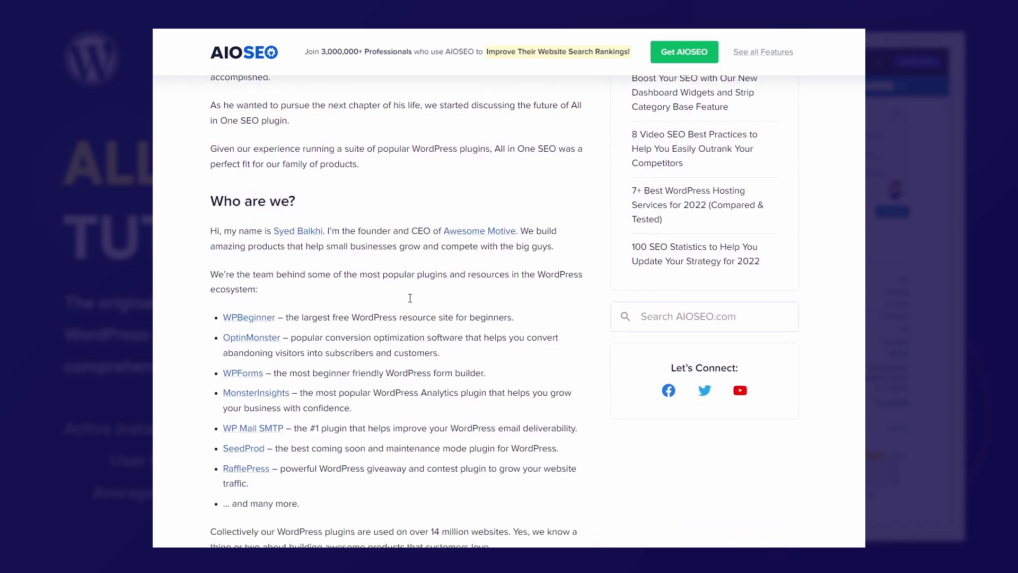
{"action": "scroll", "coordinate": [406, 302], "scroll_direction": "down", "scroll_amount": 4}
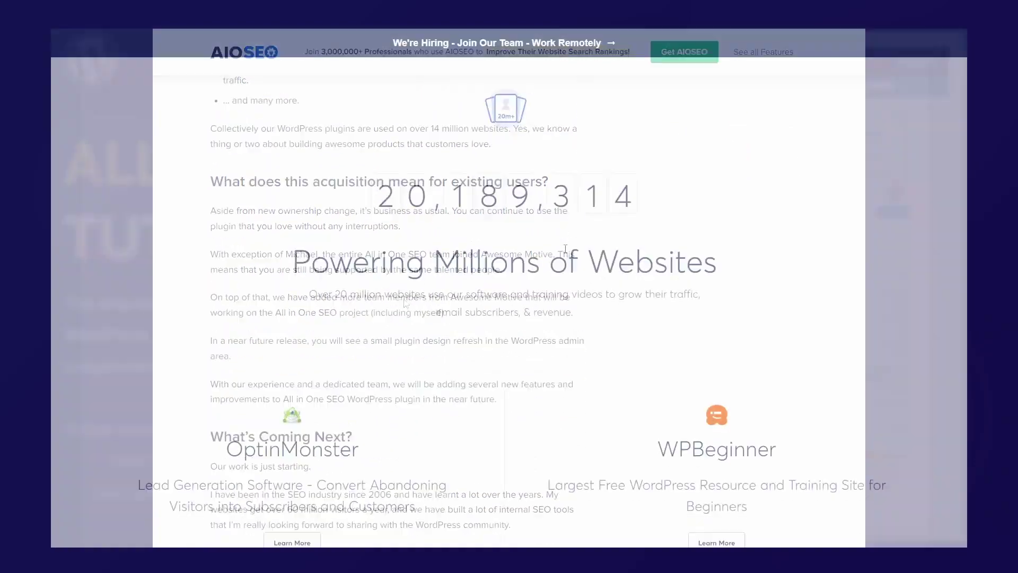
{"action": "scroll", "coordinate": [364, 255], "scroll_direction": "down", "scroll_amount": 2}
{"action": "scroll", "coordinate": [364, 254], "scroll_direction": "down", "scroll_amount": 14}
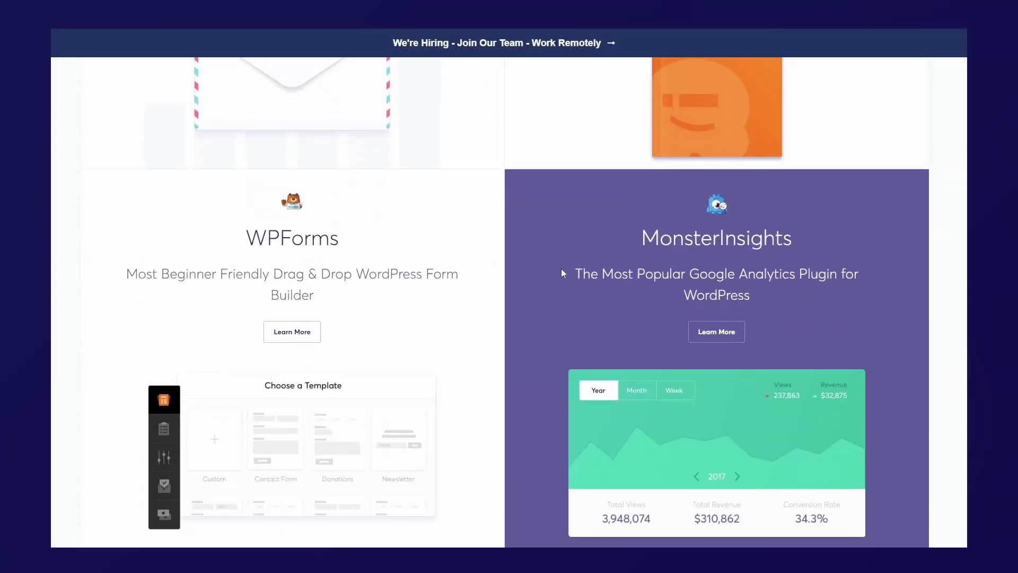
{"action": "scroll", "coordinate": [502, 305], "scroll_direction": "down", "scroll_amount": 15}
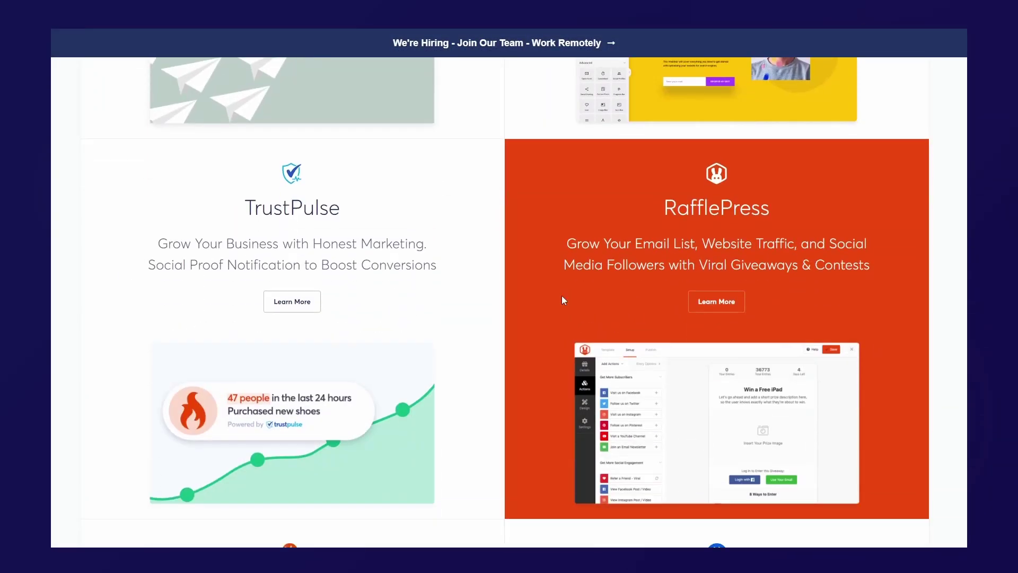
{"action": "scroll", "coordinate": [487, 266], "scroll_direction": "down", "scroll_amount": 15}
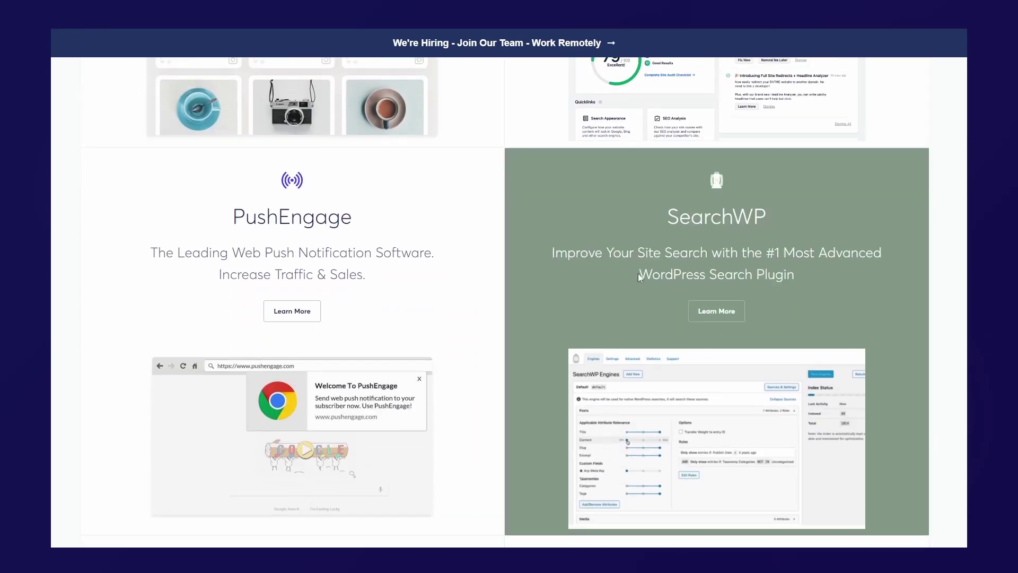
{"action": "scroll", "coordinate": [618, 287], "scroll_direction": "down", "scroll_amount": 12}
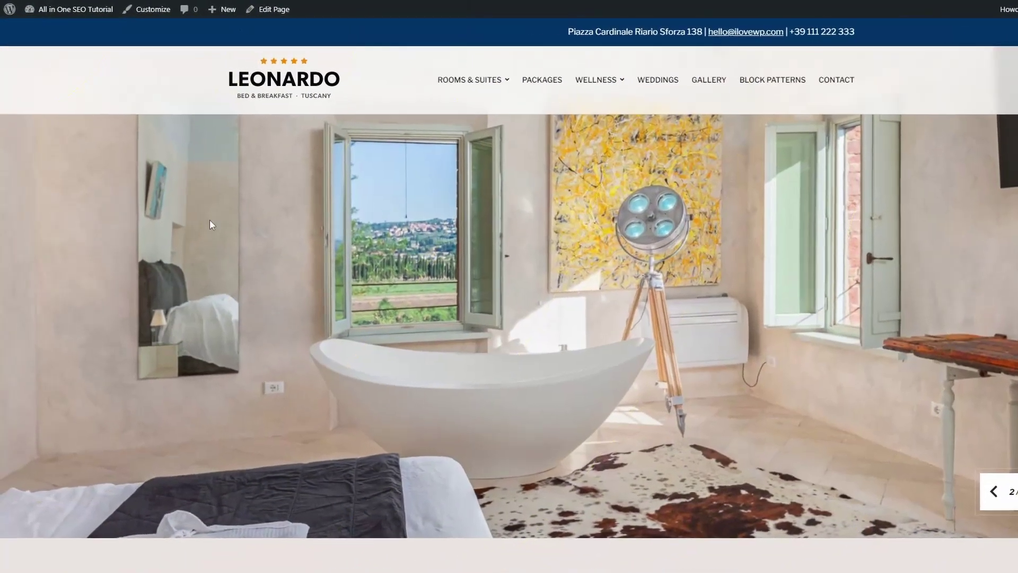
Step: Search the plugin directory for 'seo' and install All in One SEO
{"action": "mouse_move", "coordinate": [74, 9]}
{"action": "left_click", "coordinate": [68, 32]}
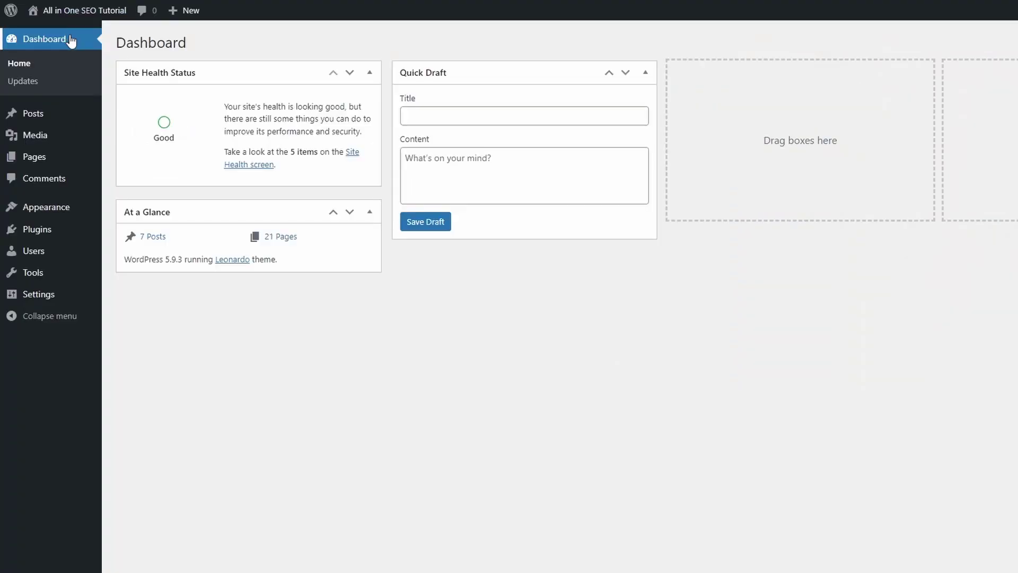
{"action": "mouse_move", "coordinate": [52, 233]}
{"action": "left_click", "coordinate": [127, 247]}
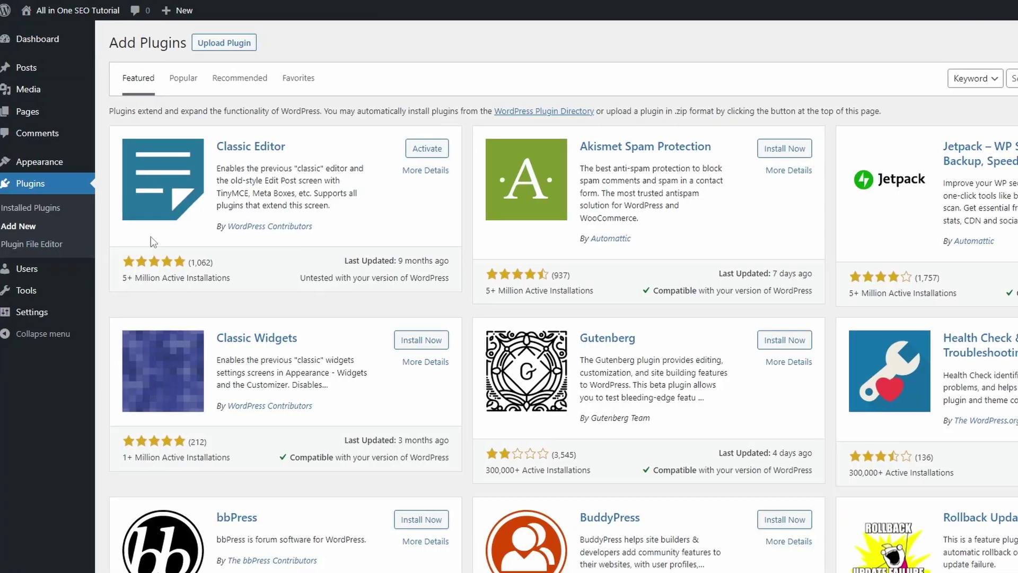
{"action": "left_click", "coordinate": [861, 75]}
{"action": "type", "text": "seo"}
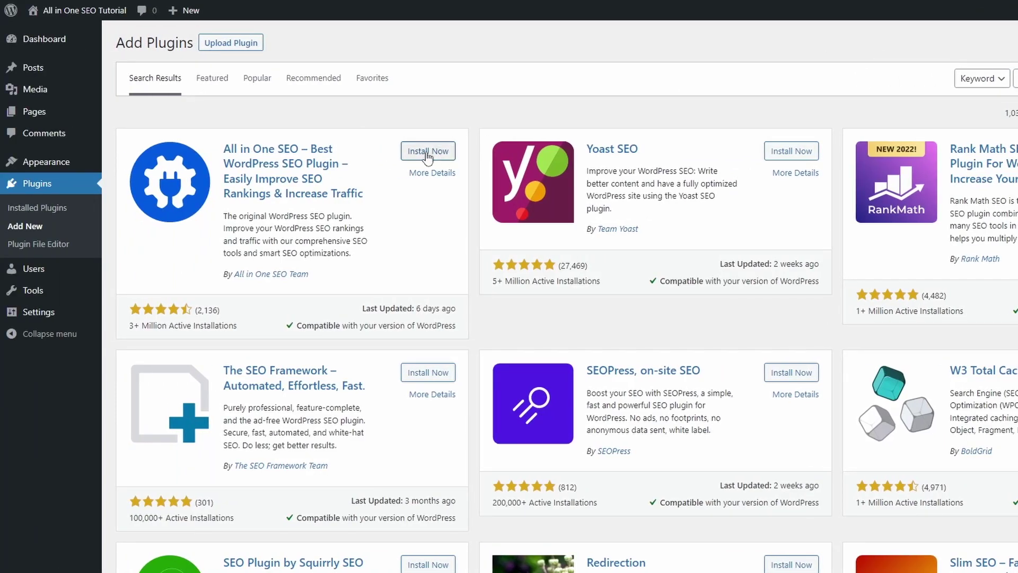
{"action": "left_click", "coordinate": [231, 153]}
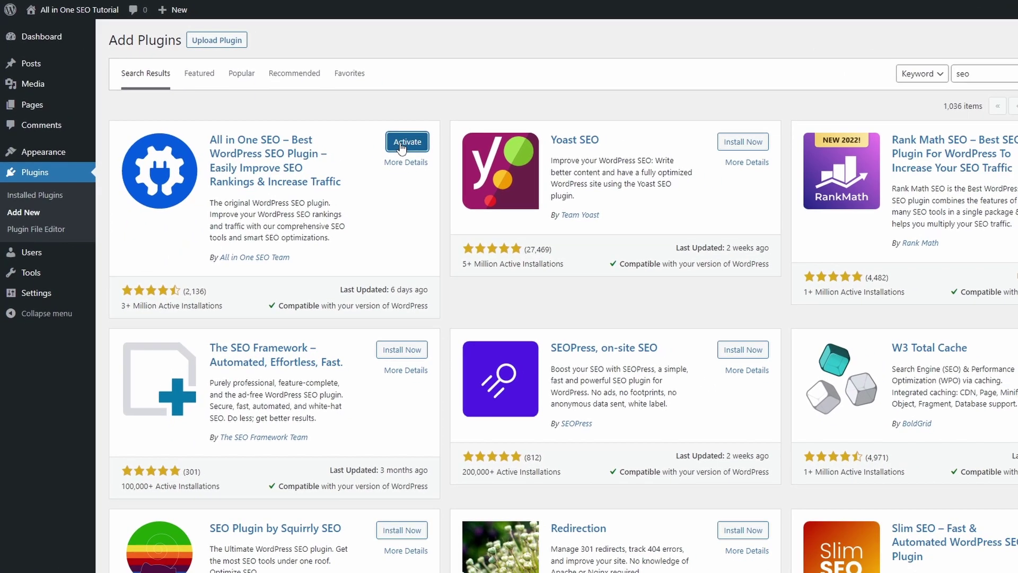
Step: Activate All in One SEO, start its setup wizard and keep Blog as the site category
{"action": "left_click", "coordinate": [424, 151]}
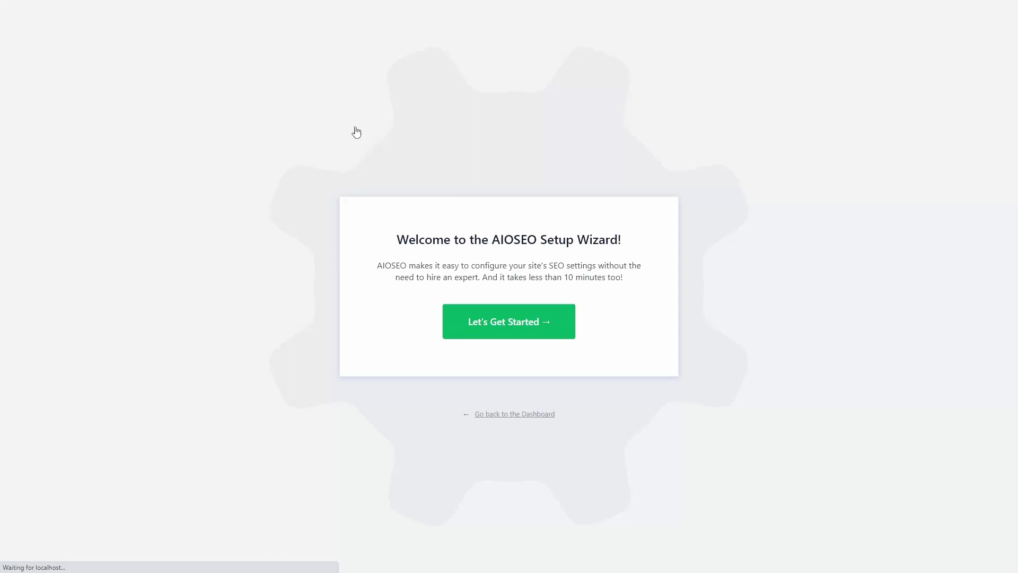
{"action": "left_click", "coordinate": [491, 317]}
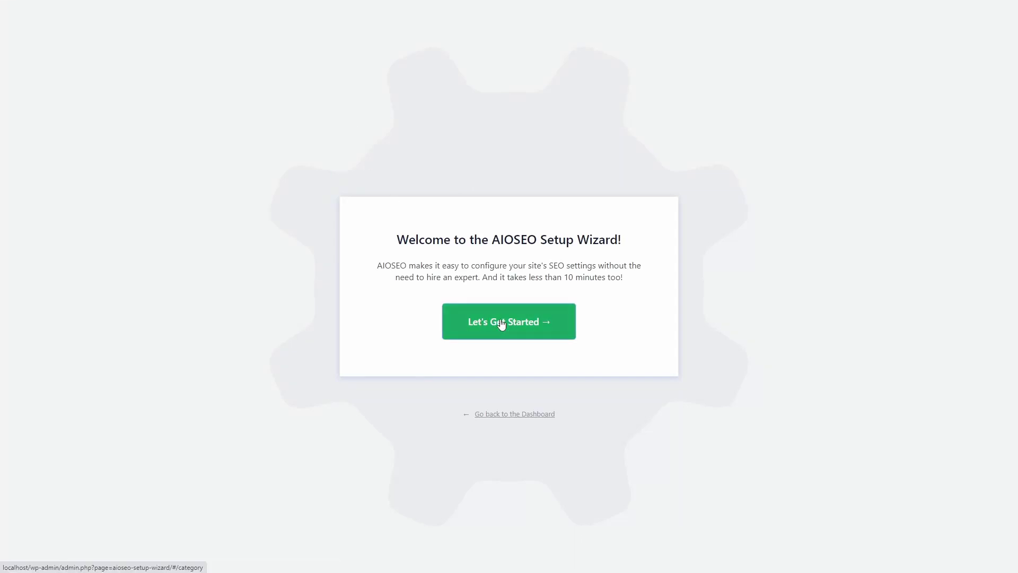
{"action": "scroll", "coordinate": [435, 176], "scroll_direction": "down", "scroll_amount": 1}
{"action": "scroll", "coordinate": [435, 176], "scroll_direction": "down", "scroll_amount": 3}
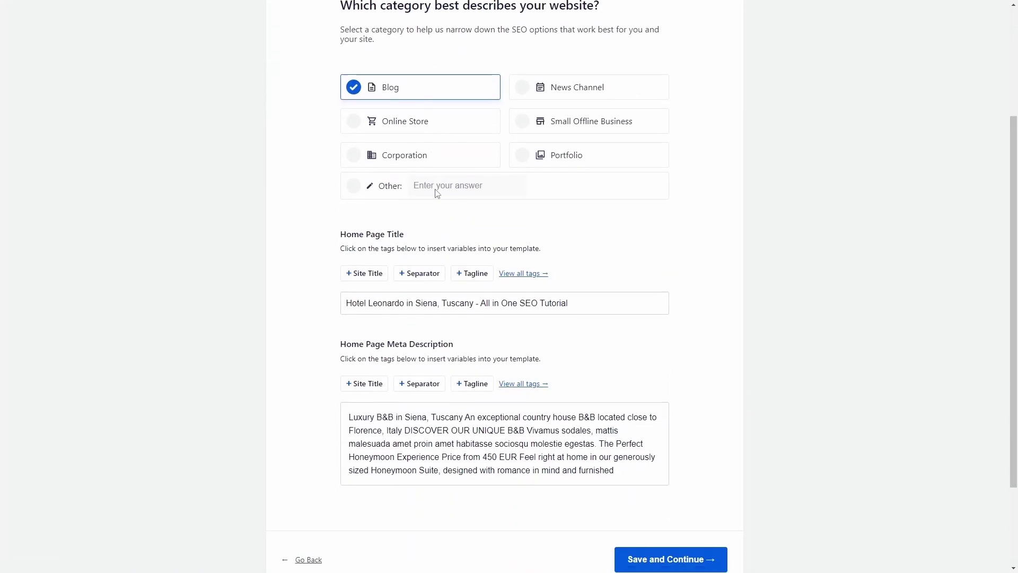
{"action": "left_click", "coordinate": [681, 510]}
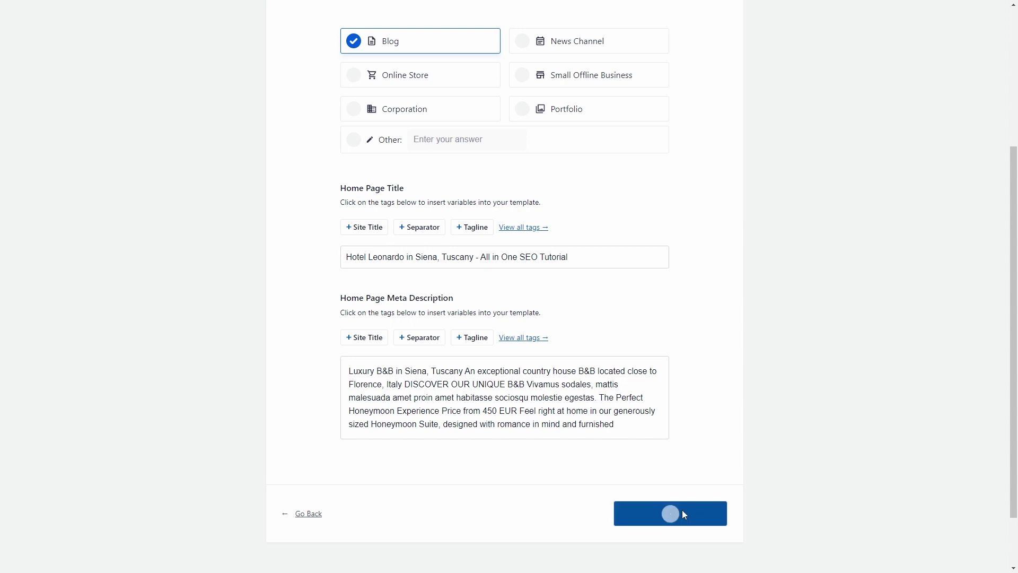
{"action": "scroll", "coordinate": [443, 209], "scroll_direction": "down", "scroll_amount": 1}
{"action": "scroll", "coordinate": [443, 208], "scroll_direction": "down", "scroll_amount": 1}
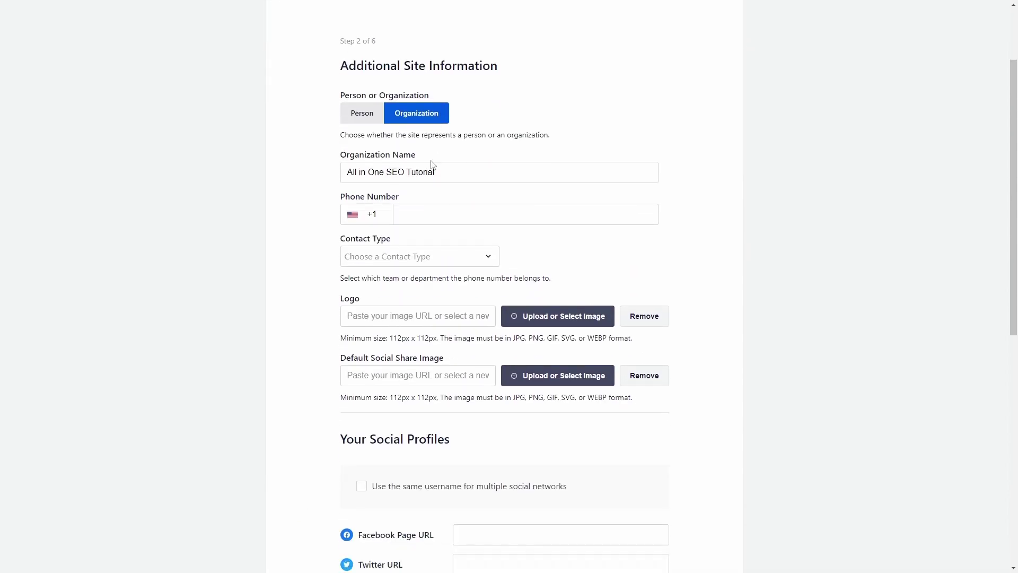
{"action": "scroll", "coordinate": [418, 259], "scroll_direction": "down", "scroll_amount": 7}
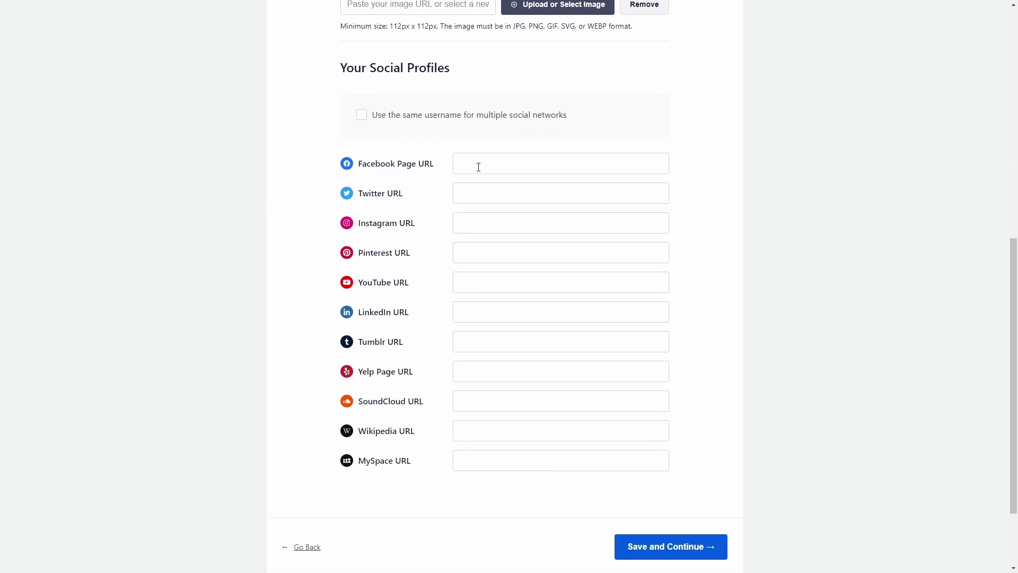
{"action": "left_click", "coordinate": [649, 547]}
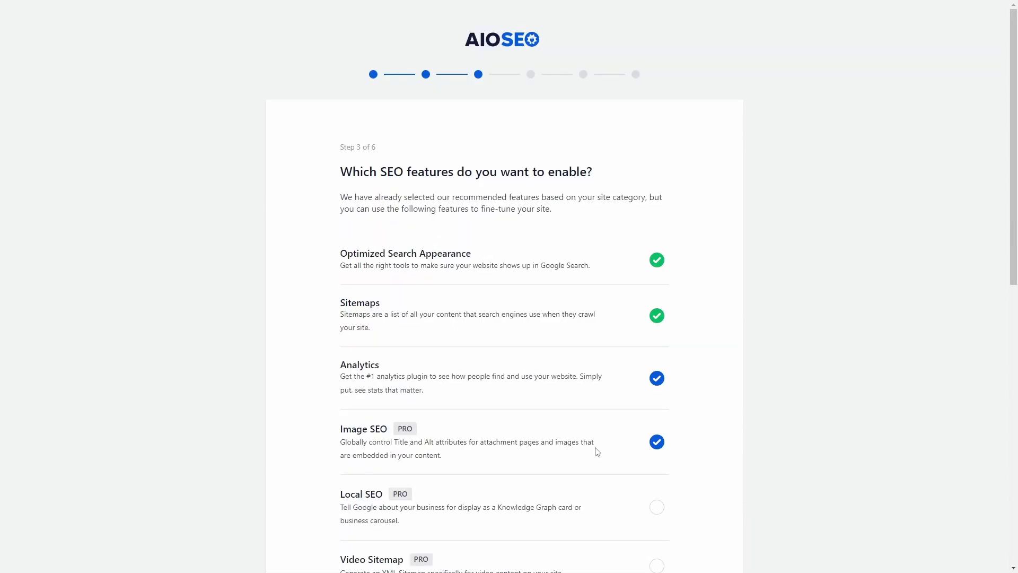
Step: Turn off Image SEO, Analytics, Index Now, Link Assistant and Smart Redirects, then continue
{"action": "scroll", "coordinate": [519, 172], "scroll_direction": "down", "scroll_amount": 3}
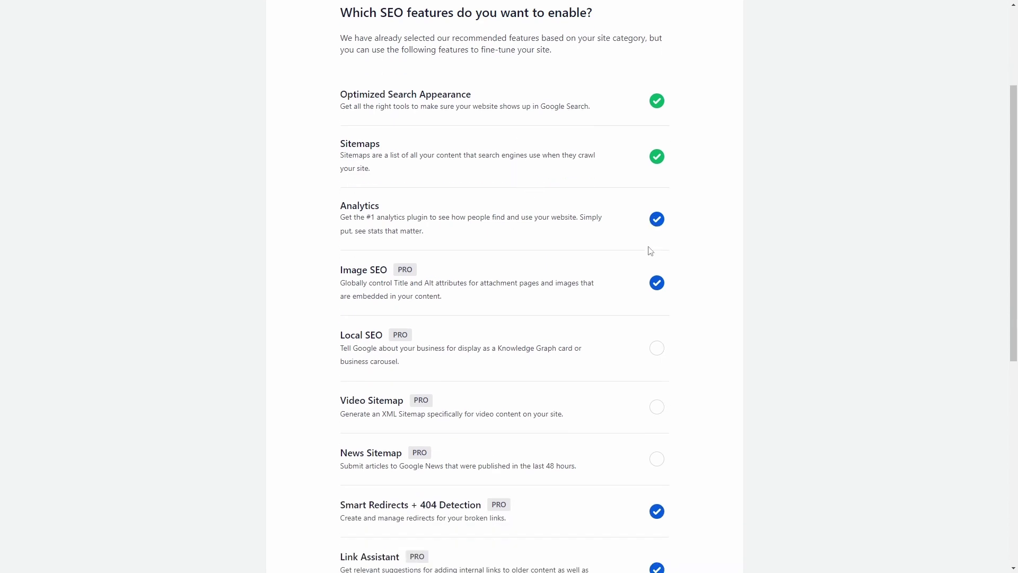
{"action": "left_click", "coordinate": [653, 288]}
{"action": "left_click", "coordinate": [658, 234]}
{"action": "scroll", "coordinate": [657, 236], "scroll_direction": "down", "scroll_amount": 7}
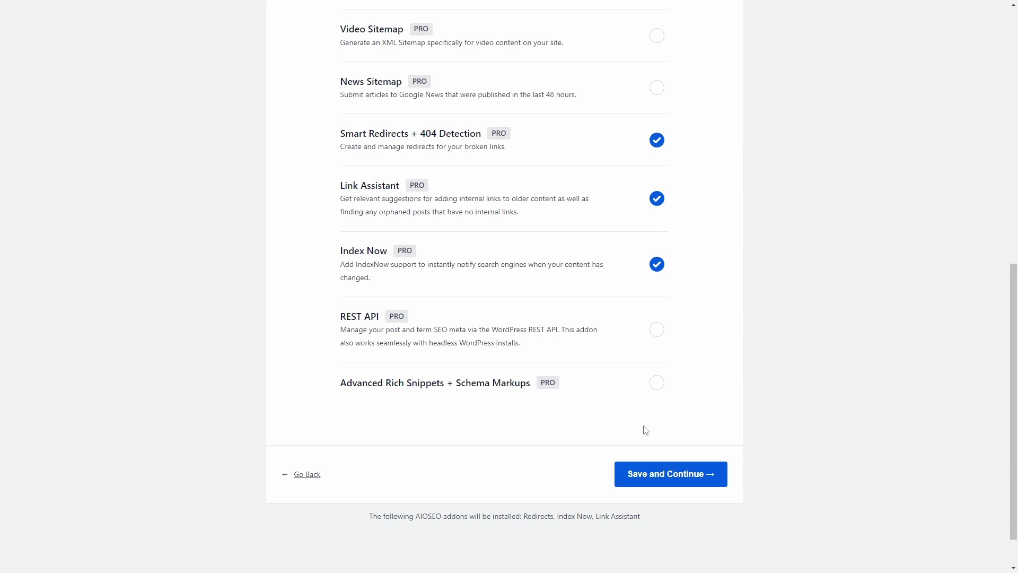
{"action": "left_click", "coordinate": [657, 264]}
{"action": "left_click", "coordinate": [656, 198]}
{"action": "left_click", "coordinate": [657, 140]}
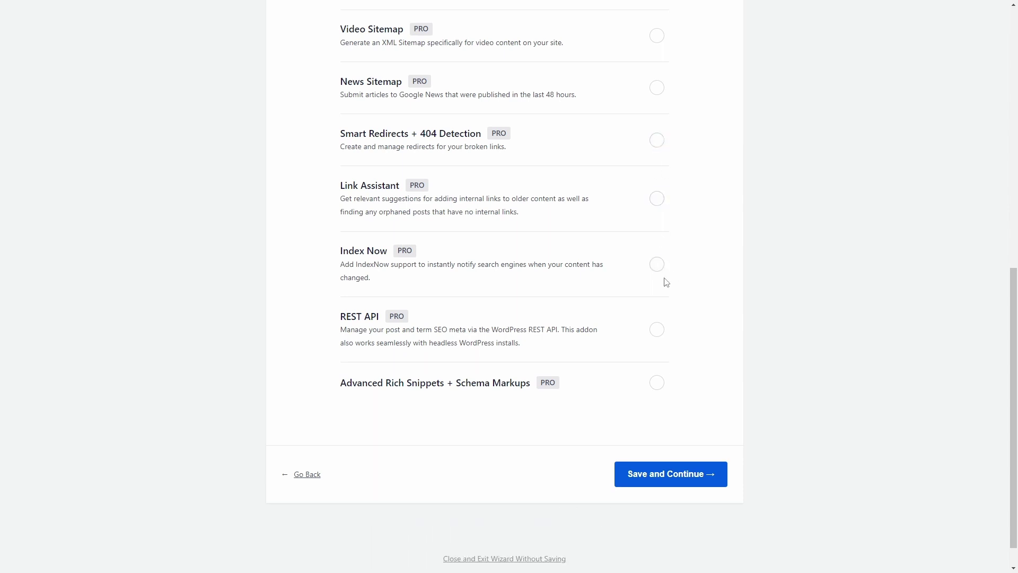
{"action": "left_click", "coordinate": [670, 475]}
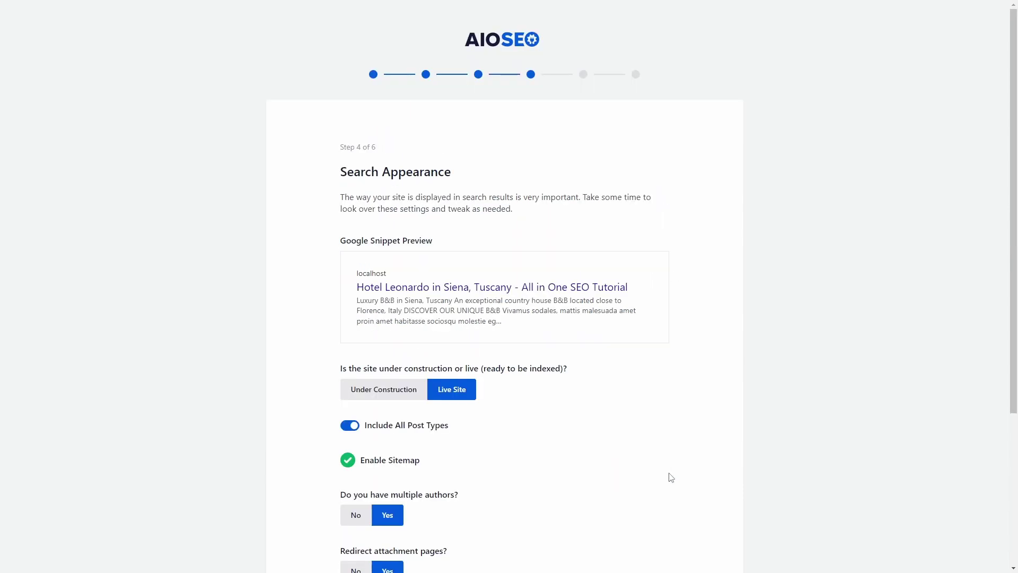
Step: Exclude Attachments from search appearance, set multiple authors to No, and continue
{"action": "scroll", "coordinate": [671, 476], "scroll_direction": "down", "scroll_amount": 3}
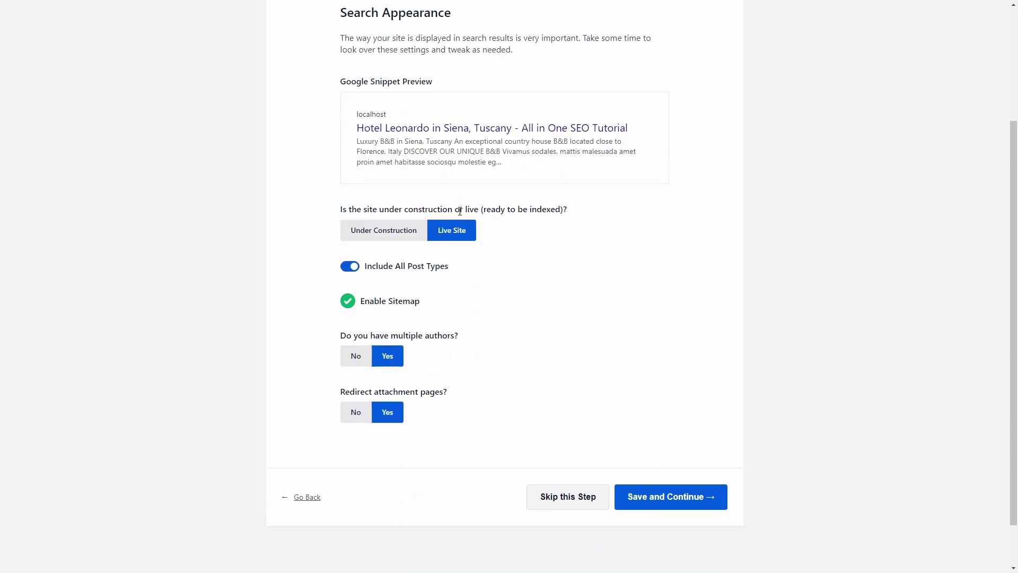
{"action": "left_click", "coordinate": [356, 271]}
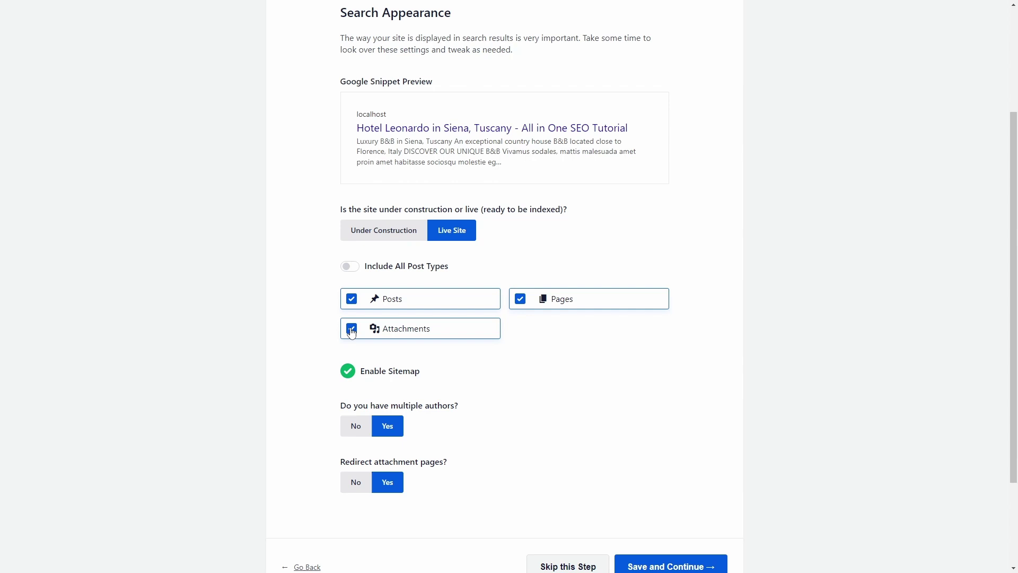
{"action": "left_click", "coordinate": [351, 329]}
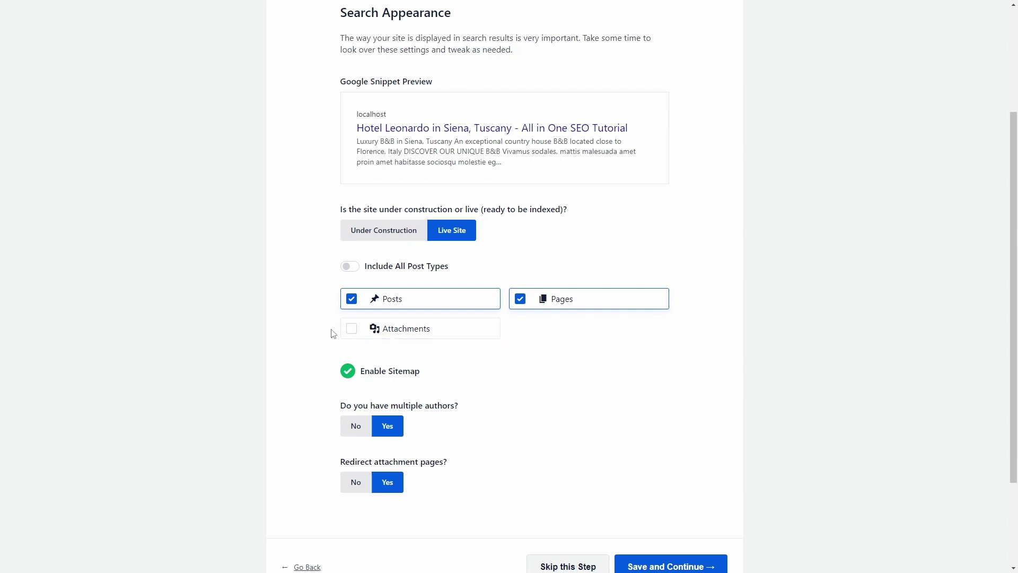
{"action": "scroll", "coordinate": [327, 333], "scroll_direction": "down", "scroll_amount": 2}
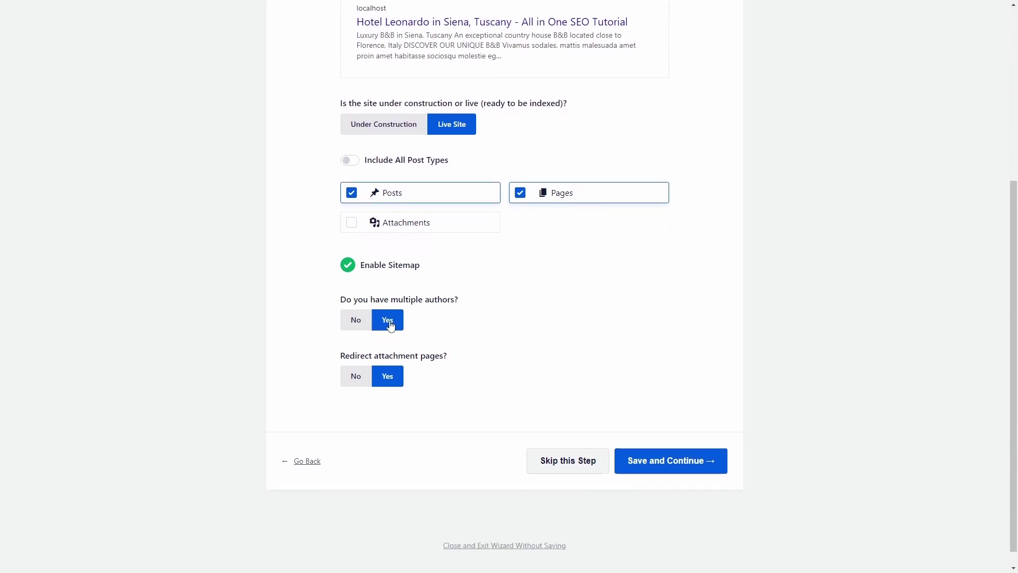
{"action": "left_click", "coordinate": [355, 319]}
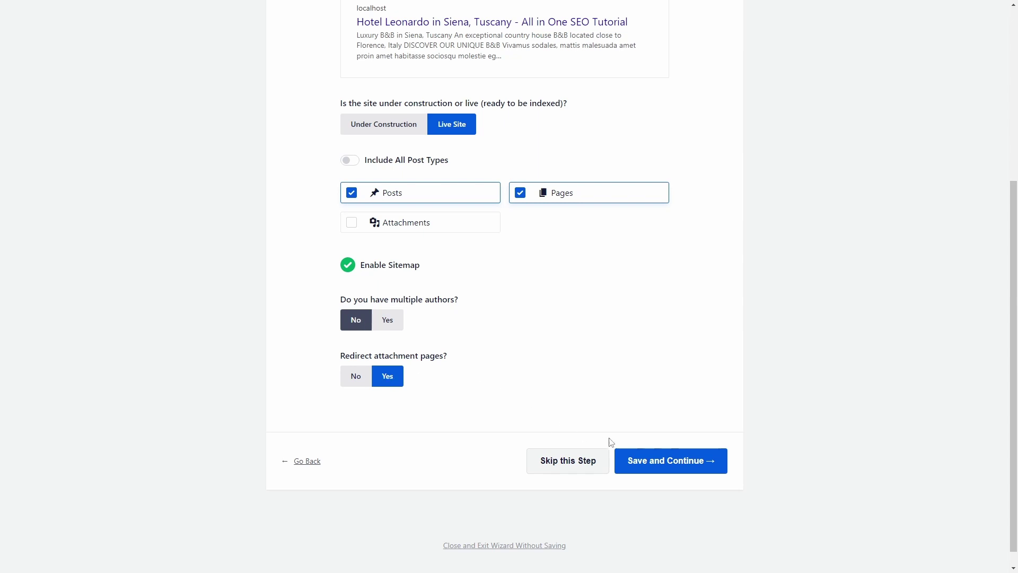
{"action": "left_click", "coordinate": [656, 460]}
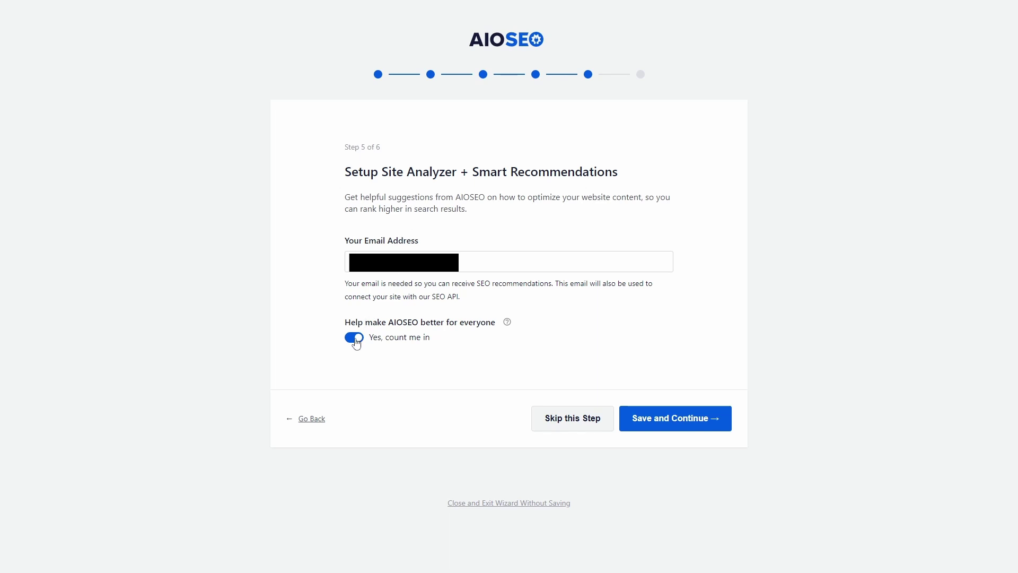
Step: Opt out of usage data sharing, skip the license key and finish setup
{"action": "left_click", "coordinate": [354, 337]}
{"action": "left_click", "coordinate": [577, 420]}
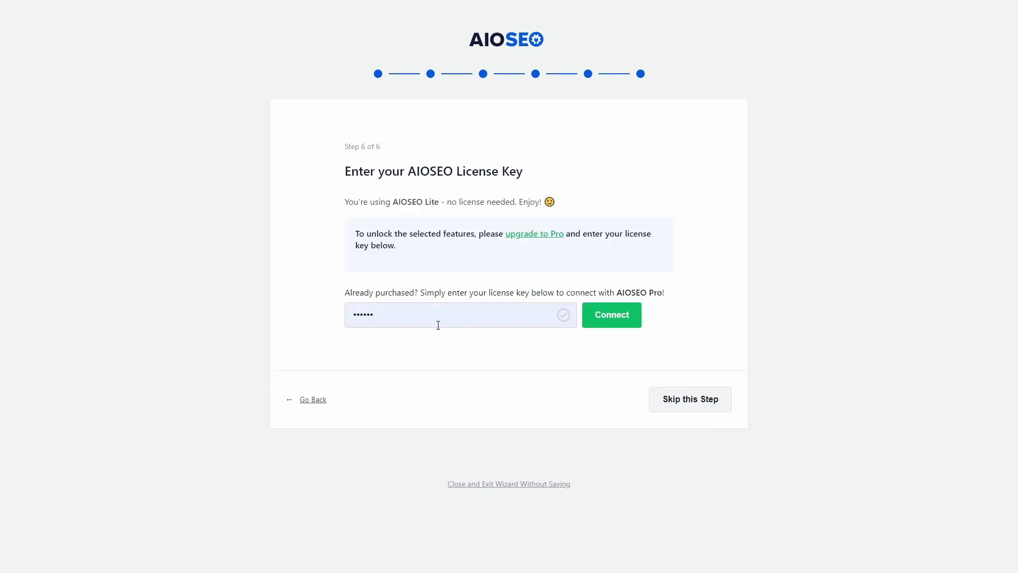
{"action": "left_click", "coordinate": [674, 403]}
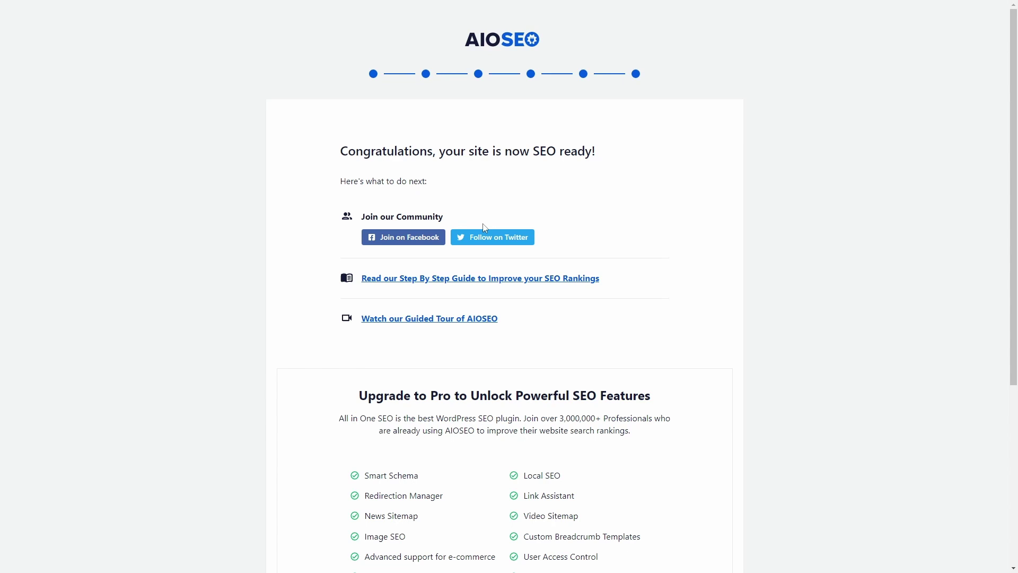
{"action": "scroll", "coordinate": [434, 189], "scroll_direction": "down", "scroll_amount": 5}
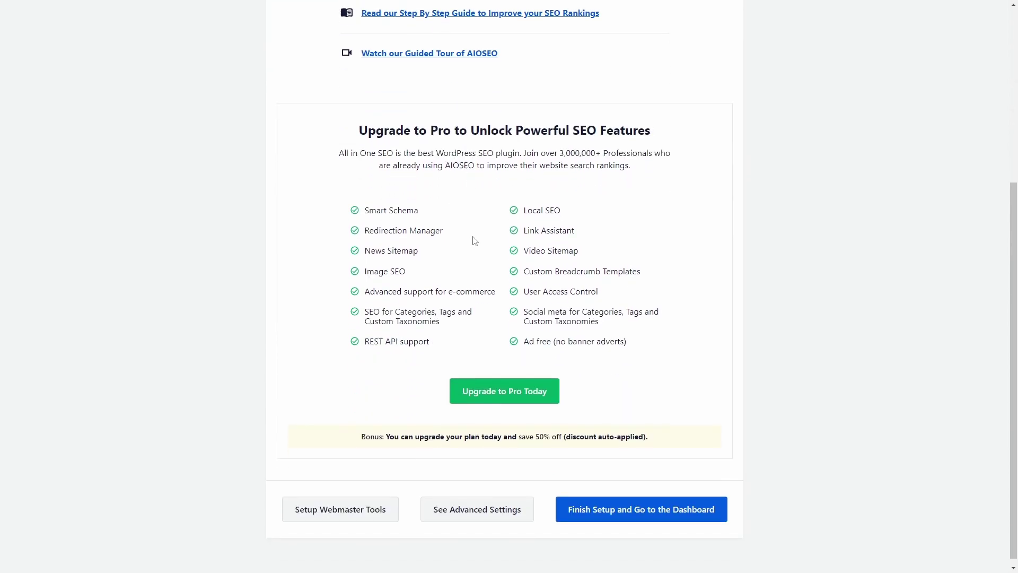
{"action": "left_click", "coordinate": [637, 501]}
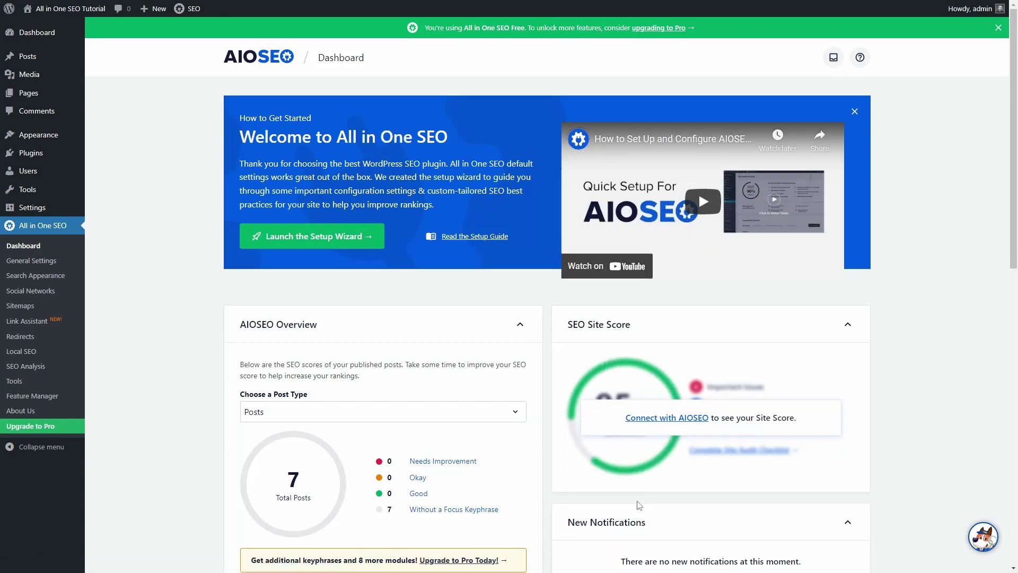
Step: Open AIOSEO General Settings, dismiss the welcome banner and show the Webmaster Tools tab
{"action": "scroll", "coordinate": [638, 505], "scroll_direction": "down", "scroll_amount": 4}
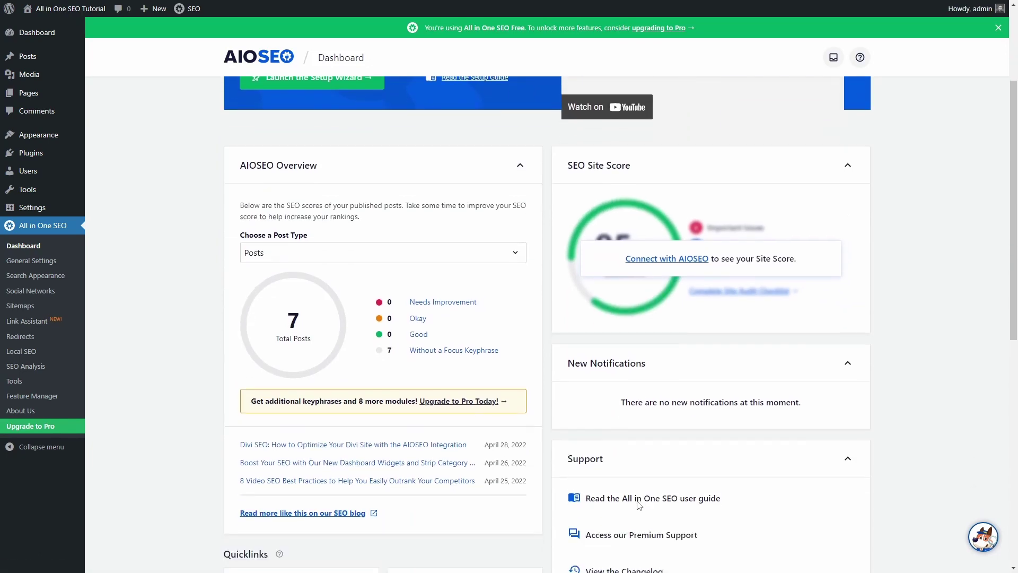
{"action": "scroll", "coordinate": [639, 504], "scroll_direction": "down", "scroll_amount": 7}
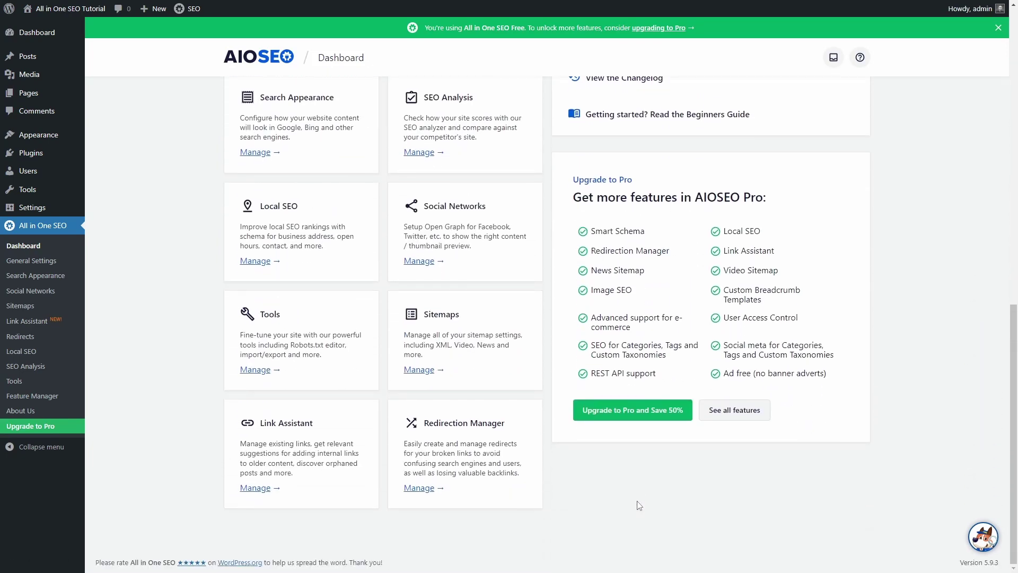
{"action": "scroll", "coordinate": [639, 505], "scroll_direction": "up", "scroll_amount": 11}
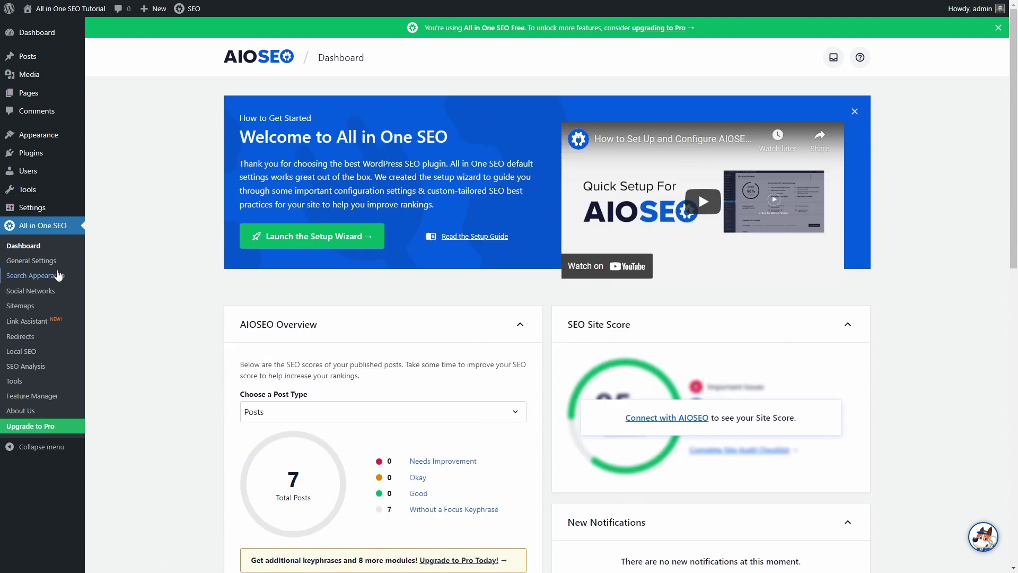
{"action": "left_click", "coordinate": [41, 265]}
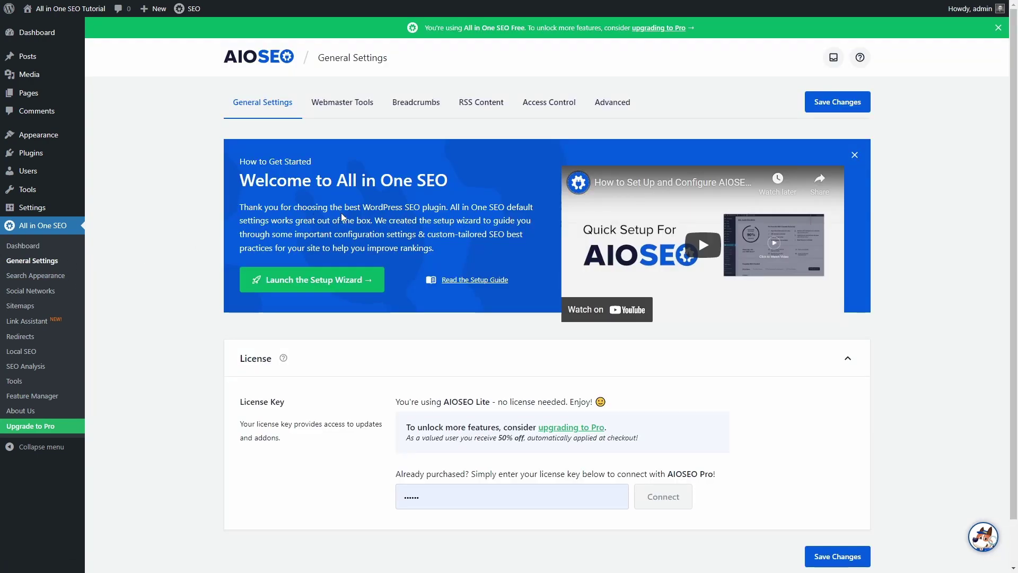
{"action": "left_click", "coordinate": [854, 155]}
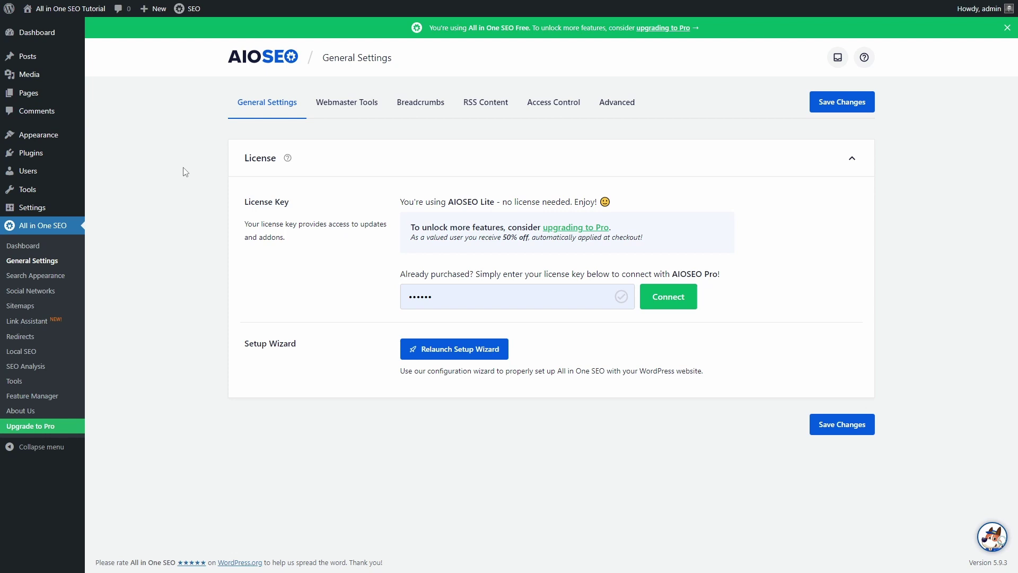
{"action": "left_click", "coordinate": [351, 104]}
Step: Show the Google Search Console field, then view the MonsterInsights Google Analytics recommendation
{"action": "left_click", "coordinate": [314, 269]}
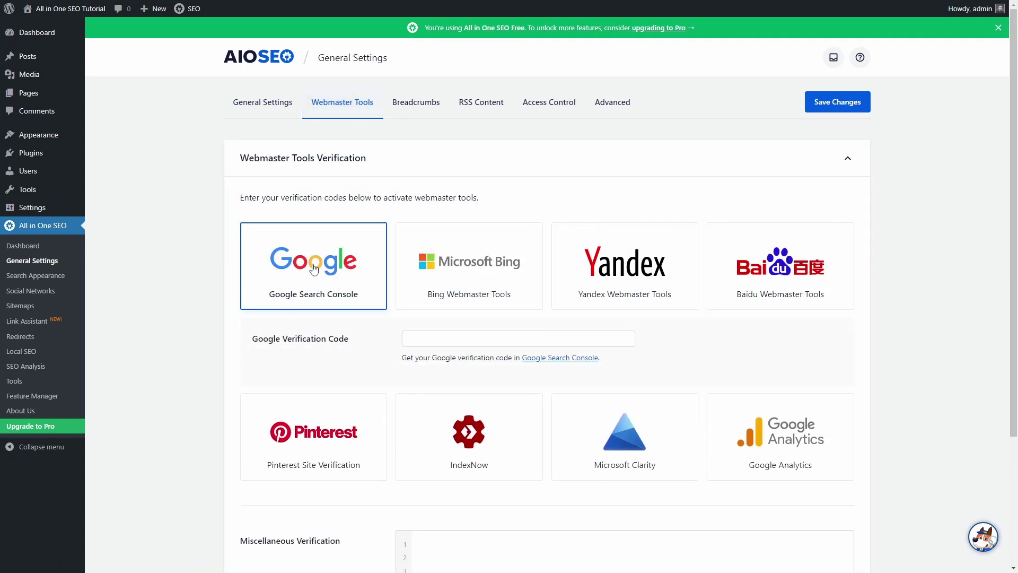
{"action": "scroll", "coordinate": [625, 267], "scroll_direction": "down", "scroll_amount": 3}
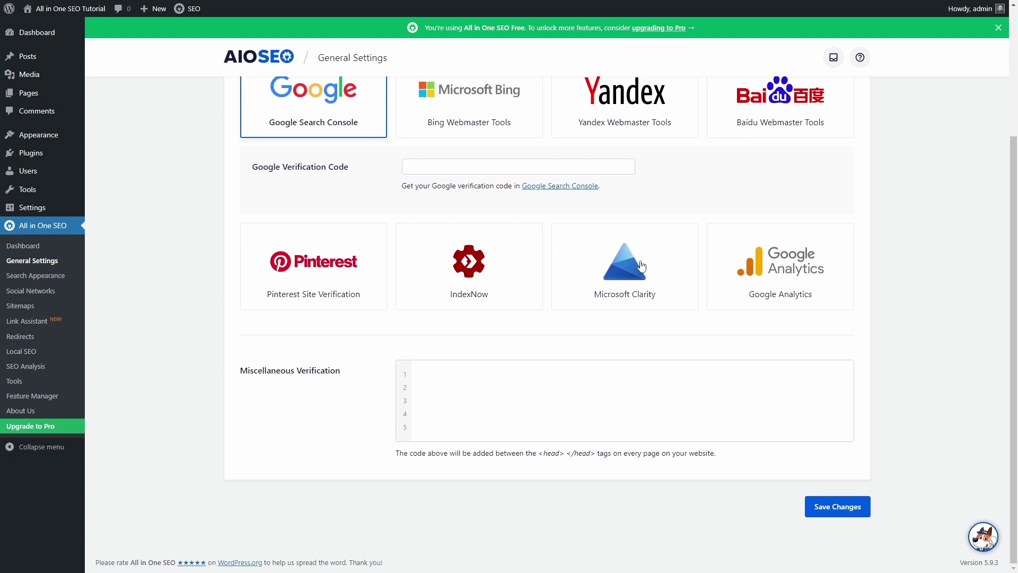
{"action": "left_click", "coordinate": [773, 266]}
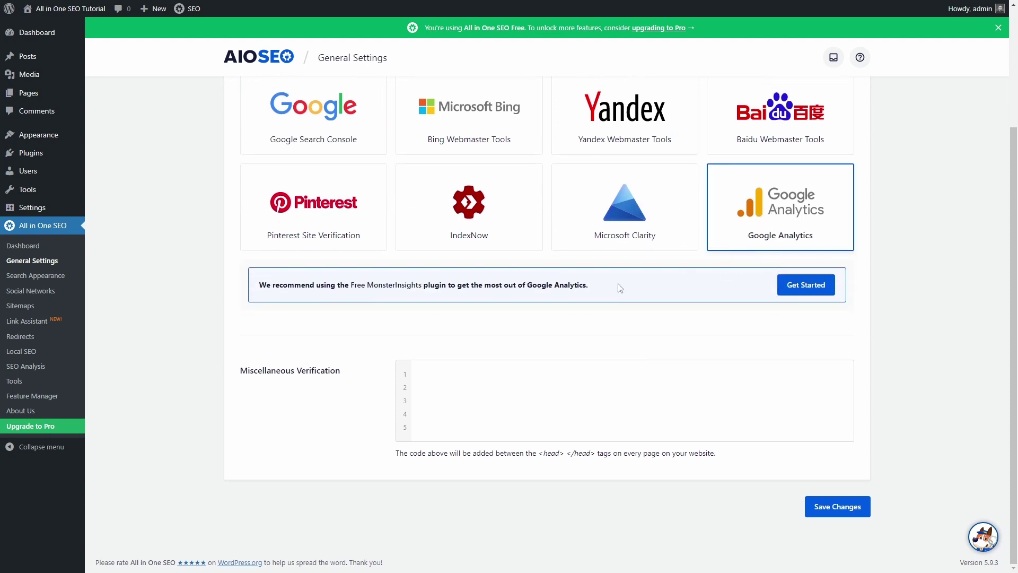
{"action": "left_click", "coordinate": [806, 285]}
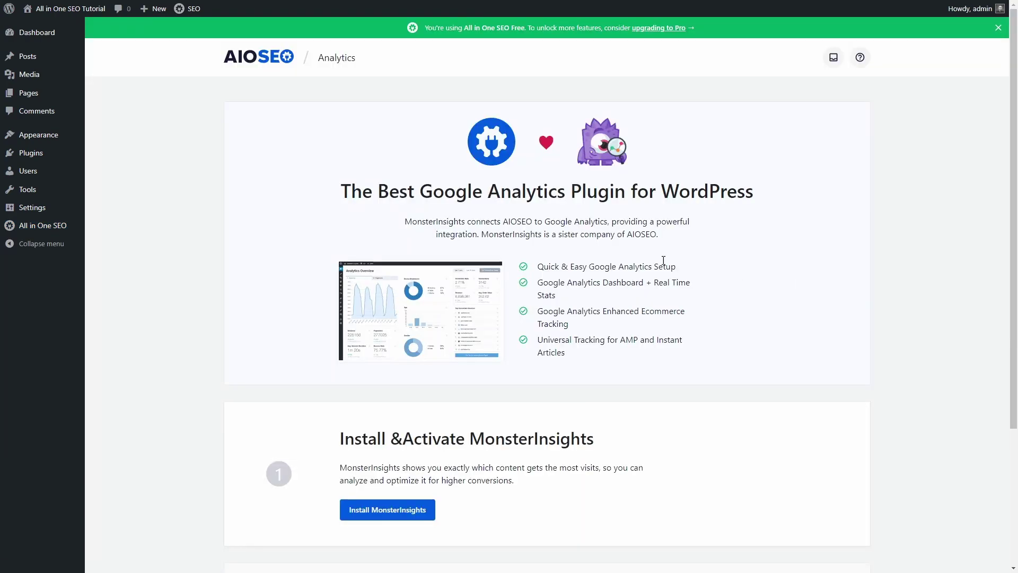
{"action": "left_click_drag", "start_coordinate": [481, 234], "coordinate": [664, 237]}
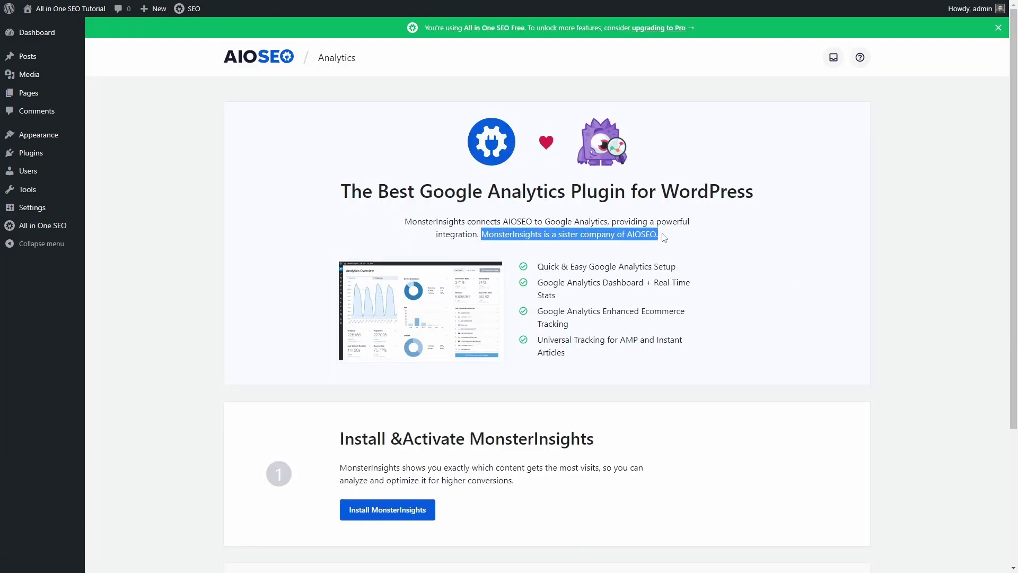
Step: Return from the MonsterInsights page to AIOSEO General Settings
{"action": "scroll", "coordinate": [663, 237], "scroll_direction": "down", "scroll_amount": 3}
{"action": "scroll", "coordinate": [419, 320], "scroll_direction": "up", "scroll_amount": 3}
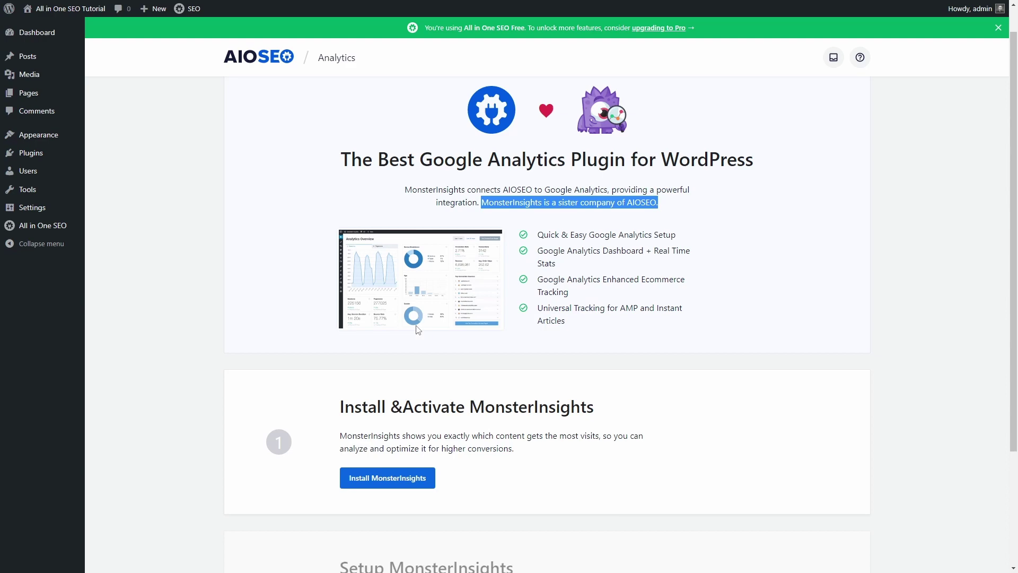
{"action": "mouse_move", "coordinate": [61, 228]}
{"action": "left_click", "coordinate": [122, 248]}
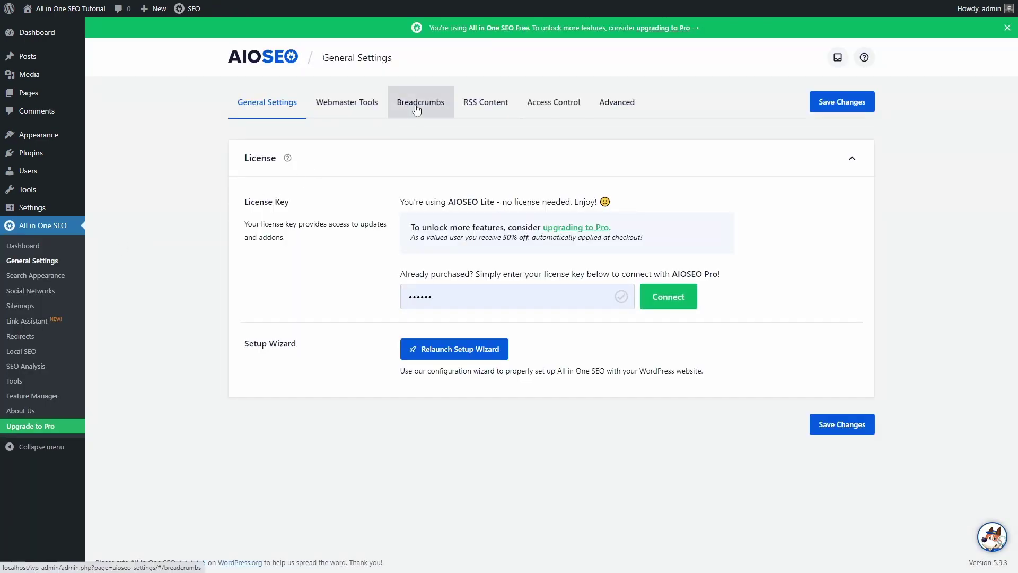
Step: Open Breadcrumbs settings and view the Shortcode, Widget and PHP Code display methods
{"action": "left_click", "coordinate": [416, 106]}
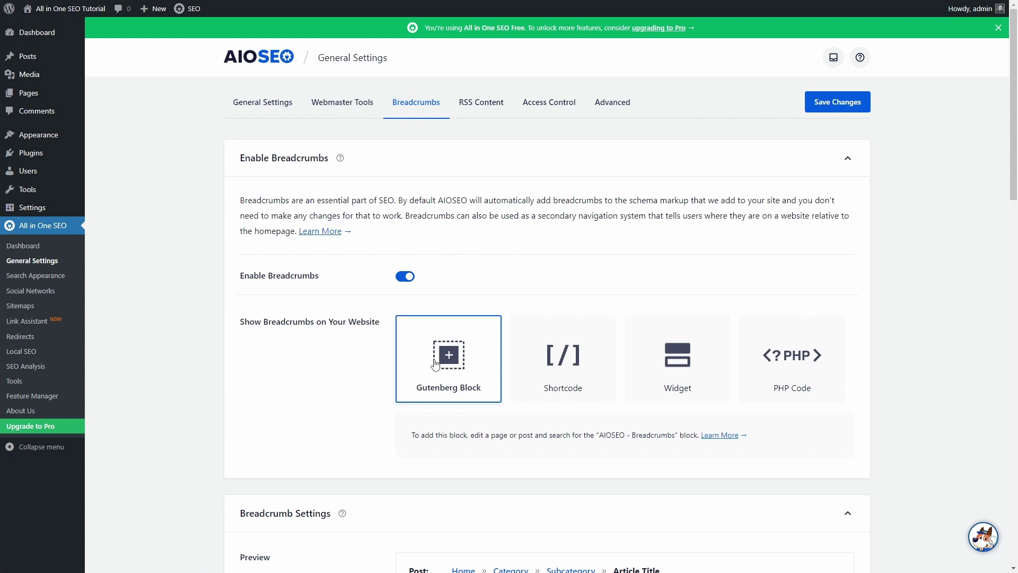
{"action": "left_click", "coordinate": [563, 364]}
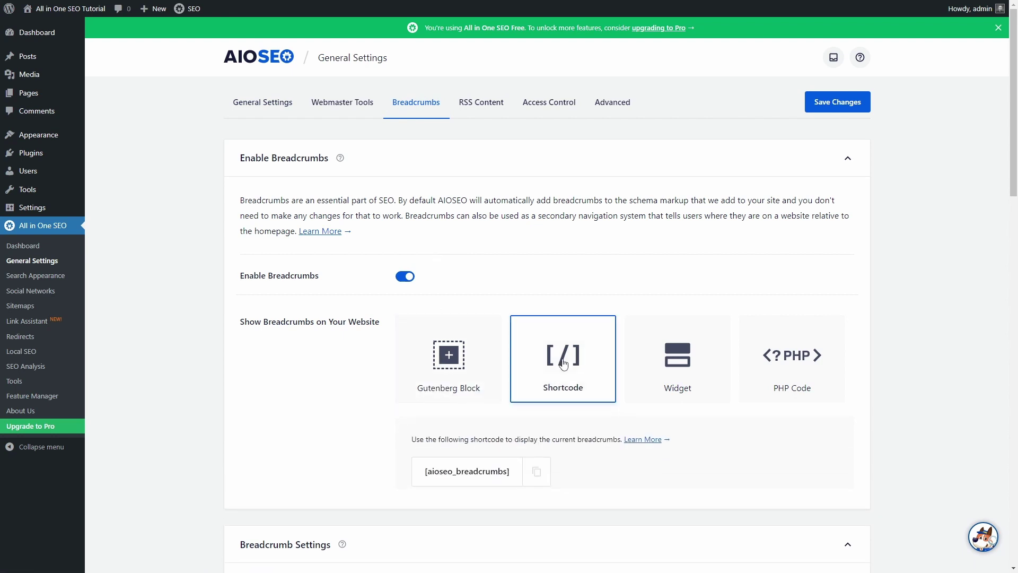
{"action": "left_click", "coordinate": [667, 357]}
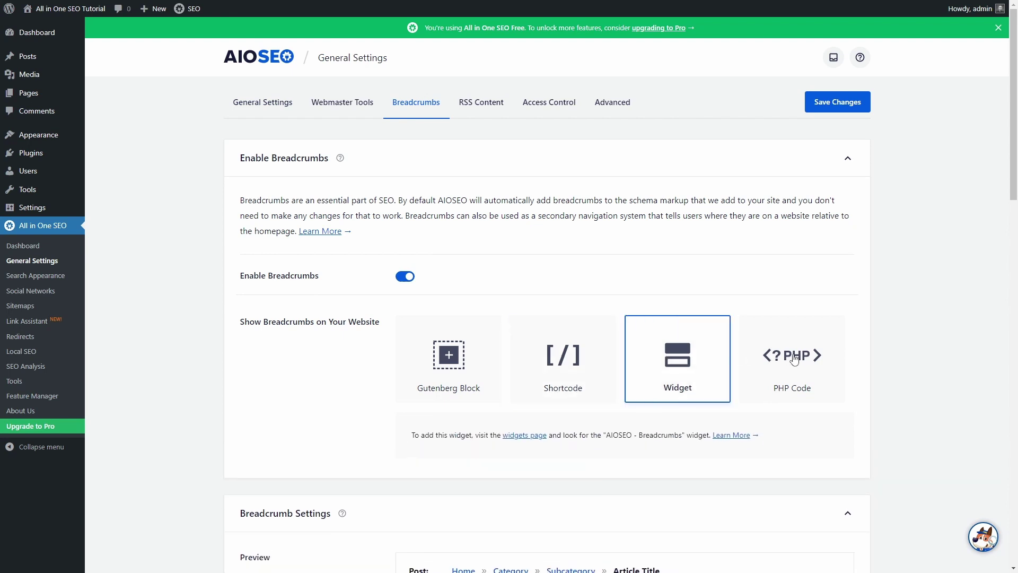
{"action": "left_click", "coordinate": [793, 359]}
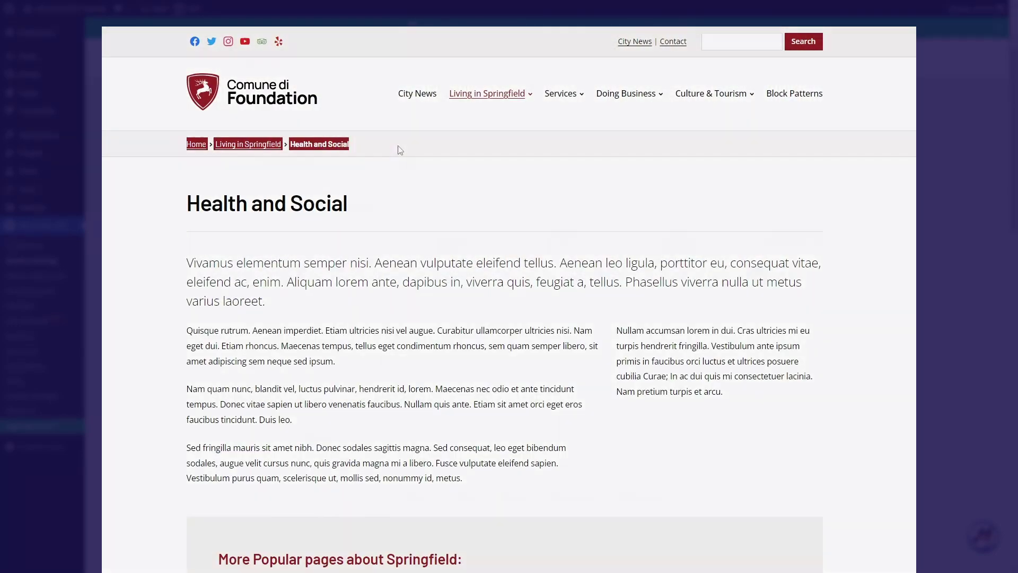
Step: Review Breadcrumb settings, then browse the RSS Content, Access Control and Advanced tabs
{"action": "scroll", "coordinate": [608, 192], "scroll_direction": "down", "scroll_amount": 8}
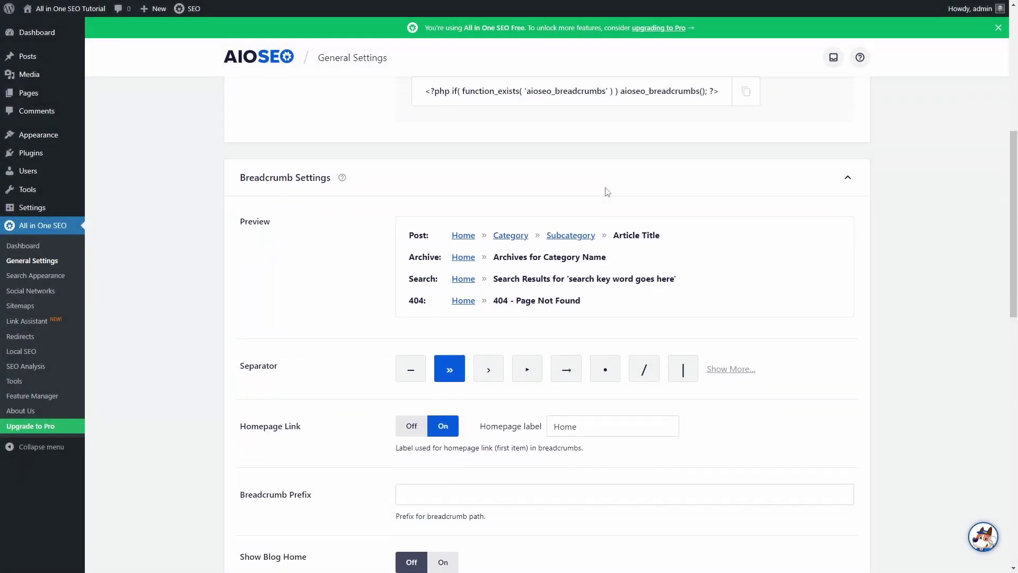
{"action": "scroll", "coordinate": [602, 189], "scroll_direction": "down", "scroll_amount": 7}
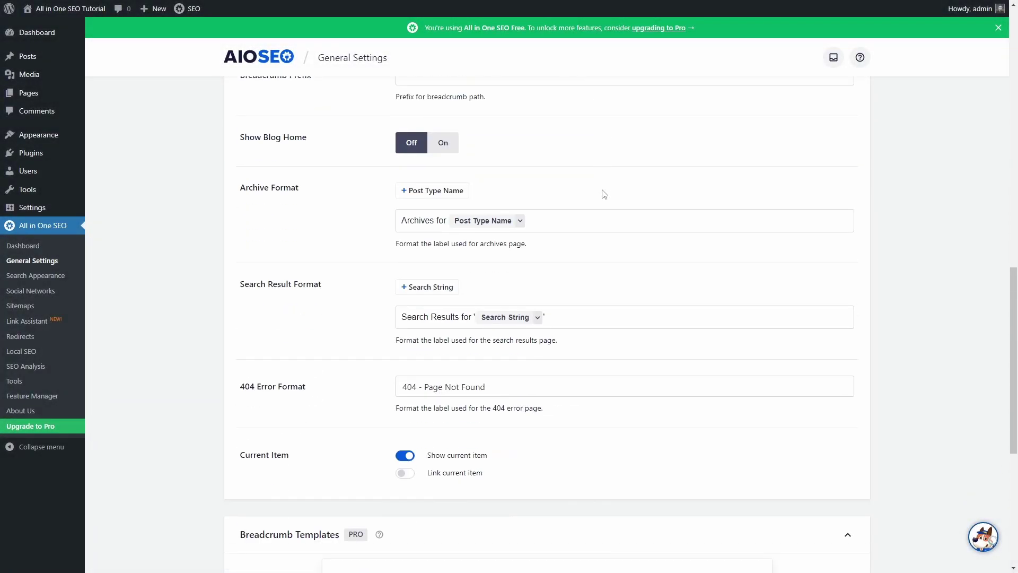
{"action": "scroll", "coordinate": [542, 287], "scroll_direction": "up", "scroll_amount": 15}
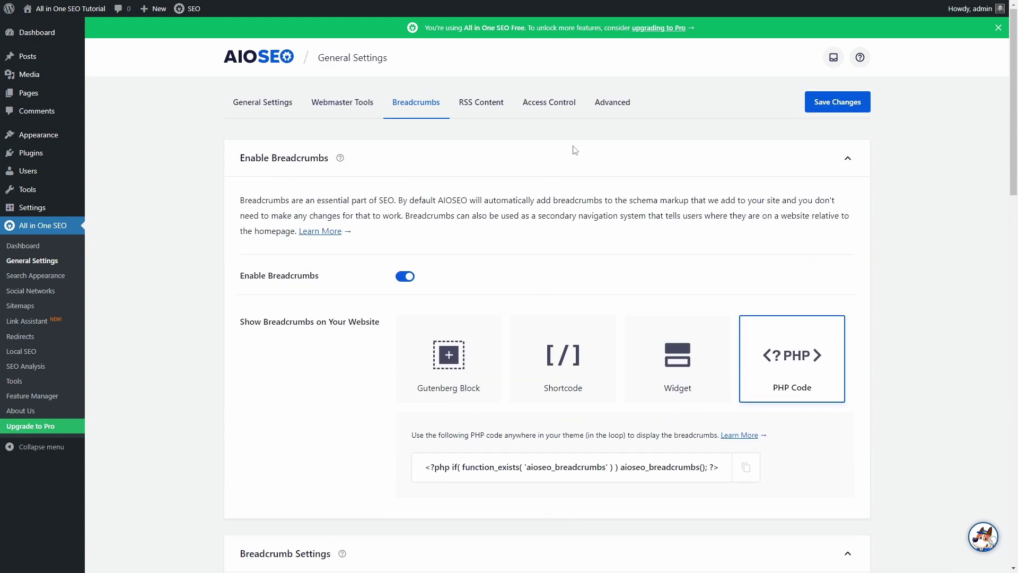
{"action": "left_click", "coordinate": [480, 102]}
{"action": "left_click", "coordinate": [545, 104]}
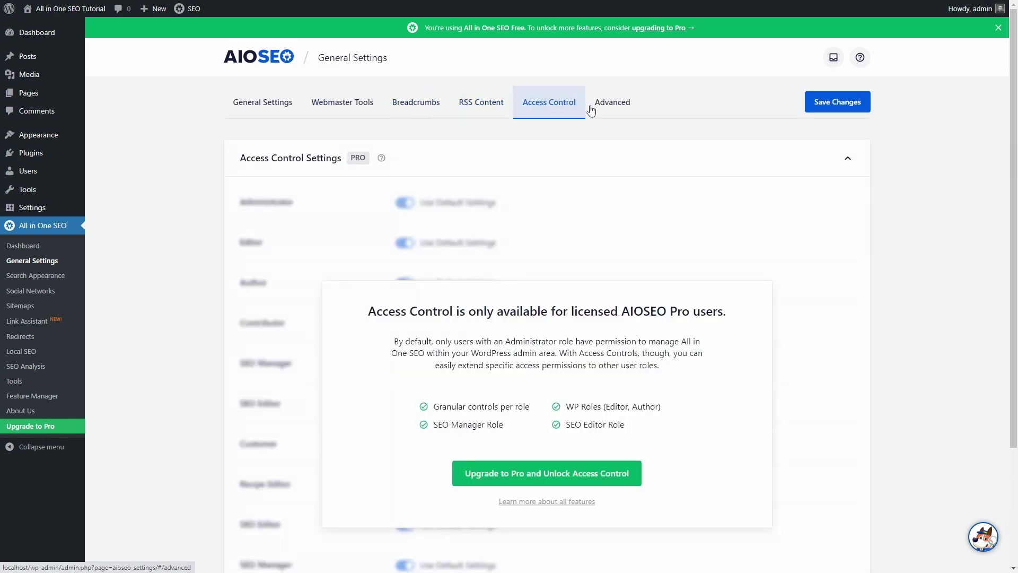
{"action": "left_click", "coordinate": [599, 109]}
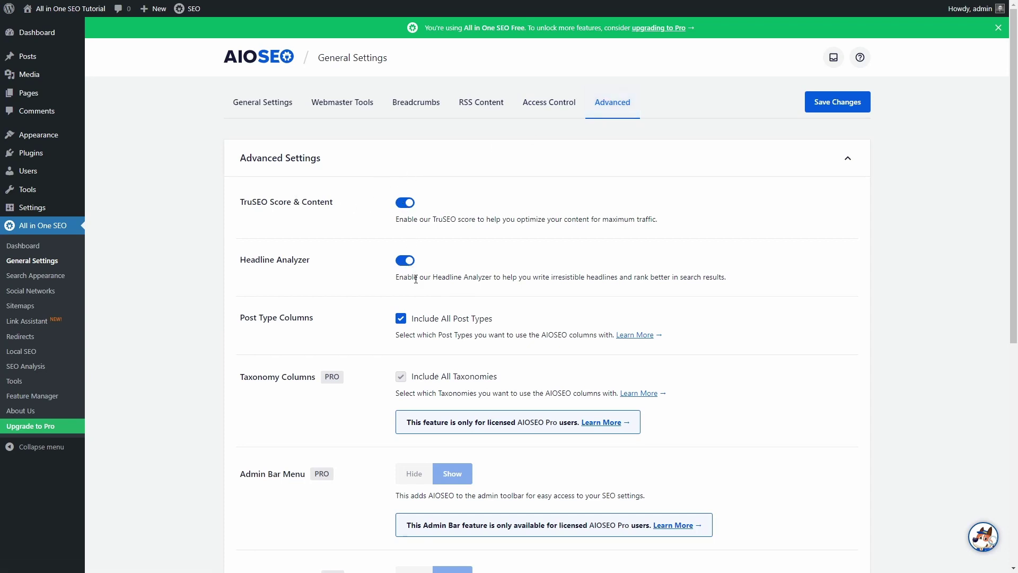
{"action": "scroll", "coordinate": [429, 324], "scroll_direction": "down", "scroll_amount": 5}
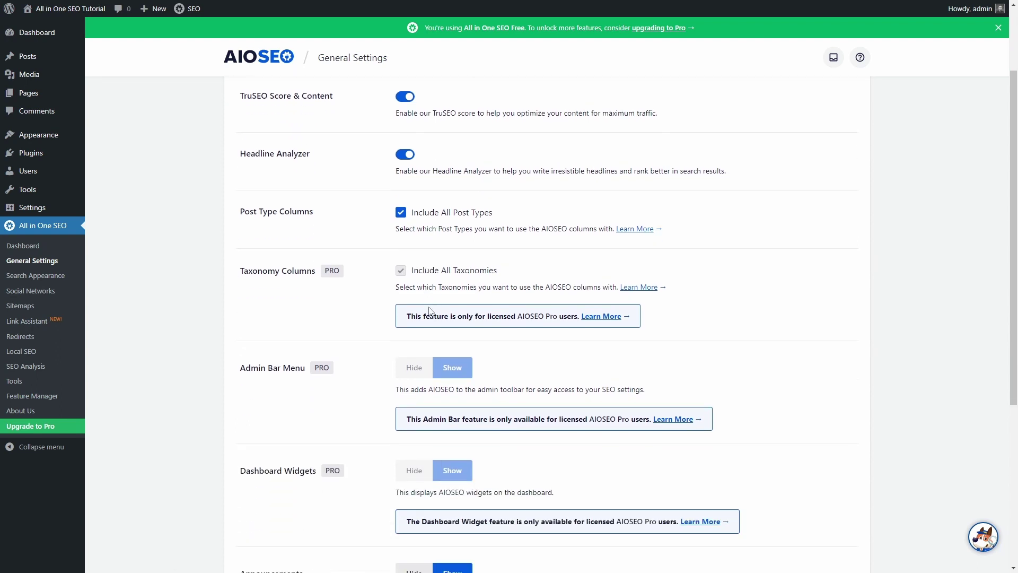
{"action": "scroll", "coordinate": [430, 311], "scroll_direction": "down", "scroll_amount": 1}
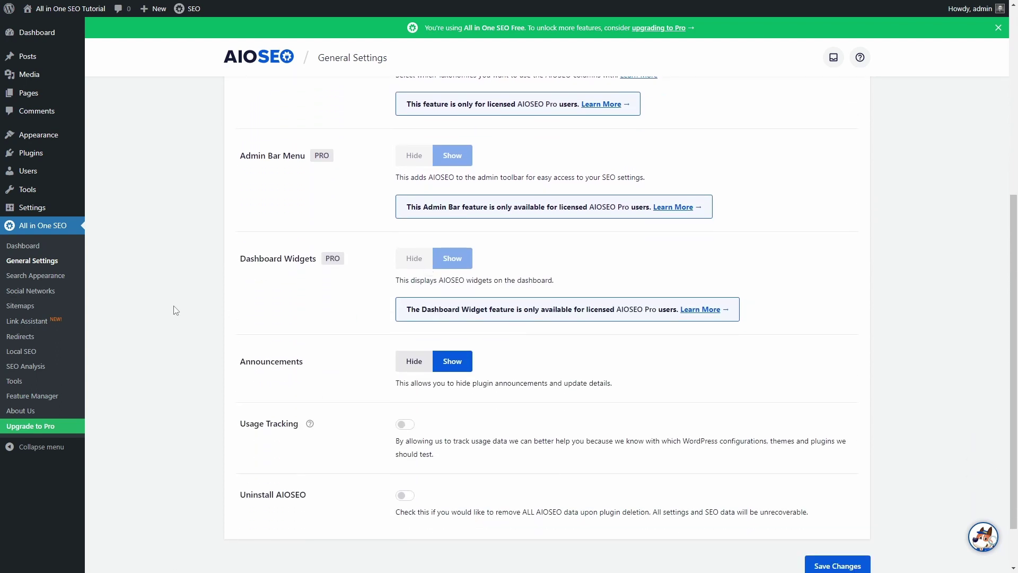
Step: Open Search Appearance and review the title separator and home page previews
{"action": "left_click", "coordinate": [68, 276]}
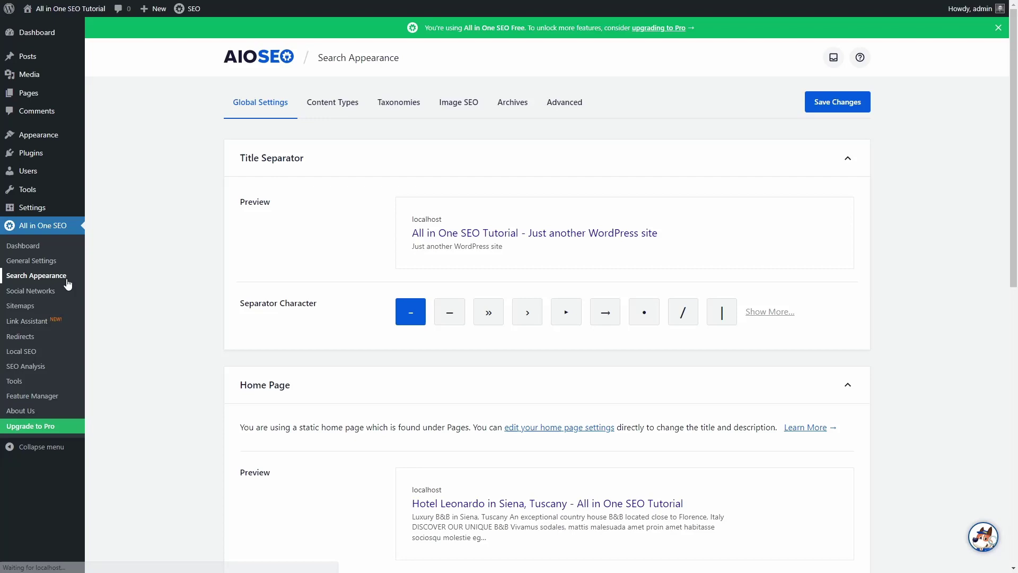
{"action": "scroll", "coordinate": [345, 215], "scroll_direction": "down", "scroll_amount": 5}
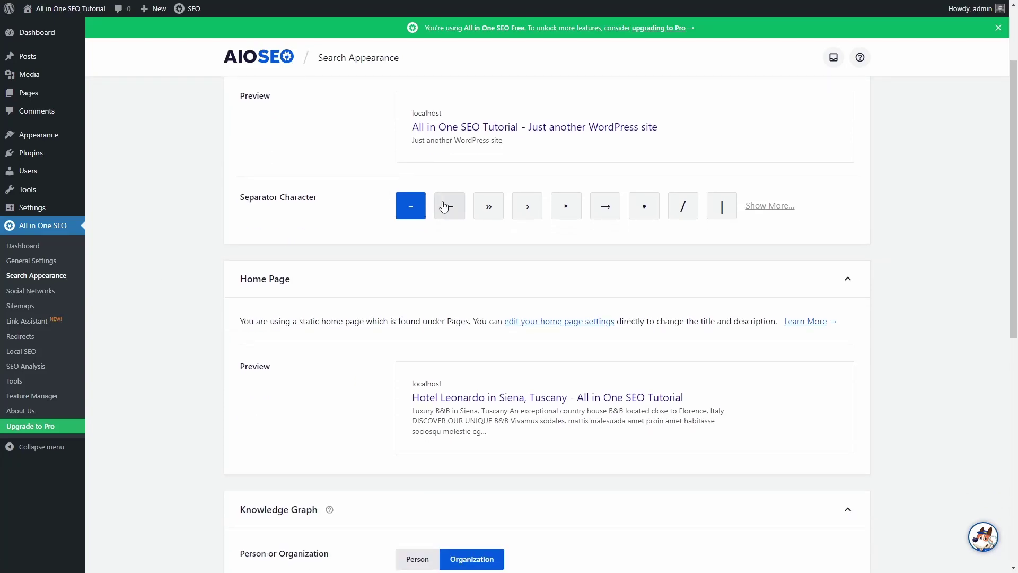
{"action": "scroll", "coordinate": [448, 233], "scroll_direction": "down", "scroll_amount": 5}
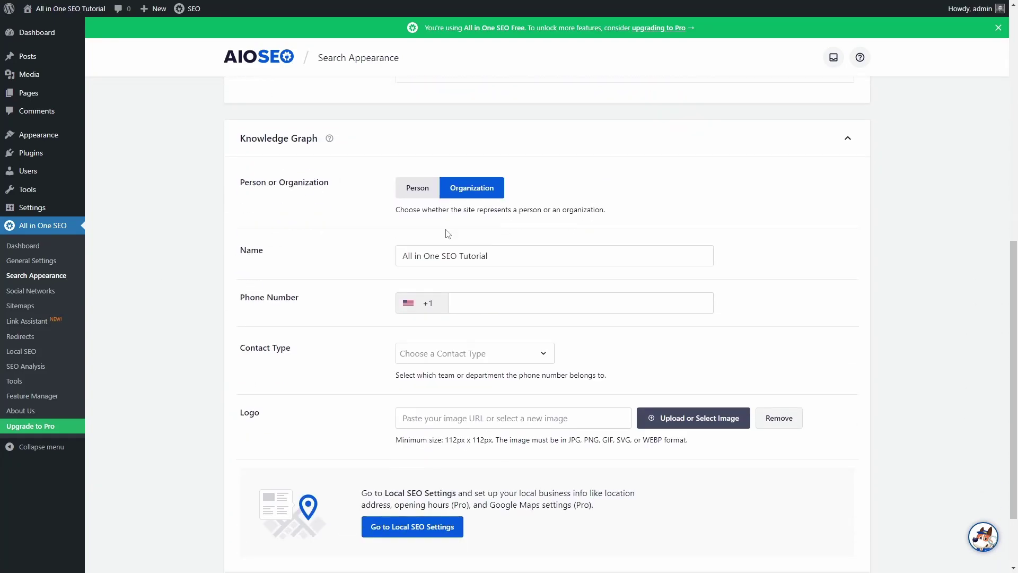
{"action": "scroll", "coordinate": [445, 233], "scroll_direction": "up", "scroll_amount": 5}
{"action": "scroll", "coordinate": [445, 233], "scroll_direction": "up", "scroll_amount": 5}
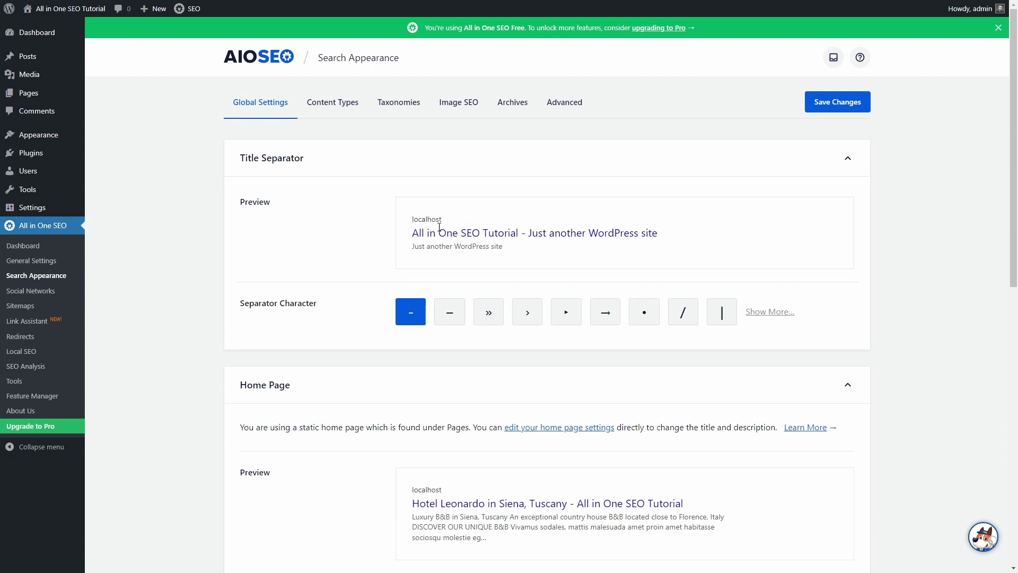
Step: Browse the Posts content type settings, including Custom Fields and Advanced robots options
{"action": "left_click", "coordinate": [328, 108]}
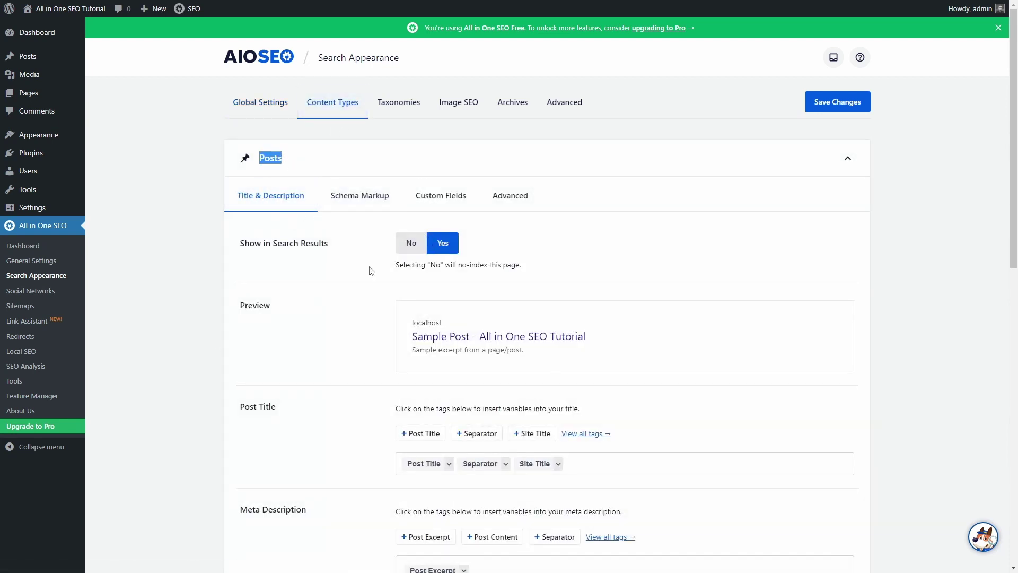
{"action": "left_click", "coordinate": [346, 281]}
{"action": "scroll", "coordinate": [346, 281], "scroll_direction": "down", "scroll_amount": 4}
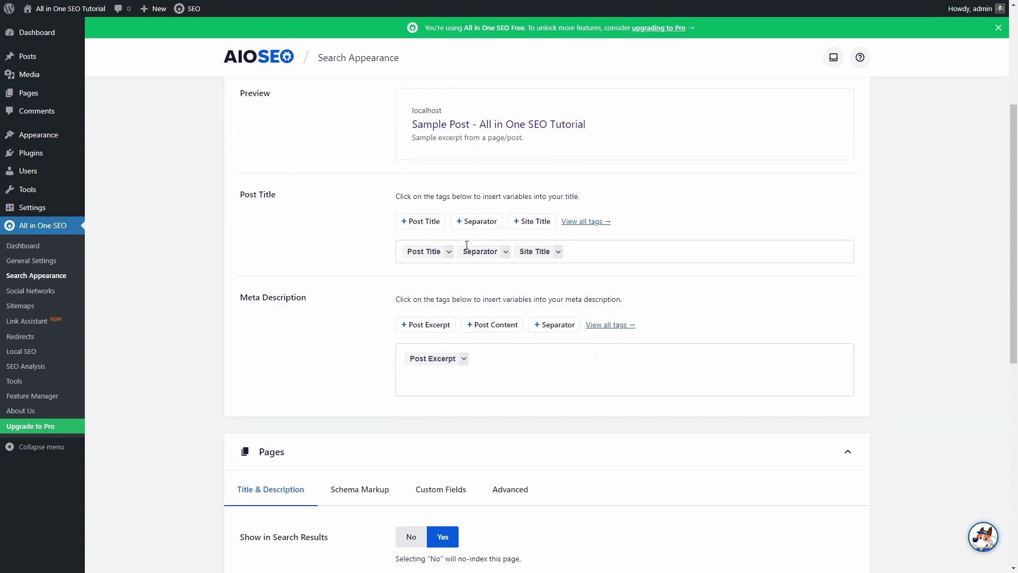
{"action": "scroll", "coordinate": [467, 245], "scroll_direction": "down", "scroll_amount": 8}
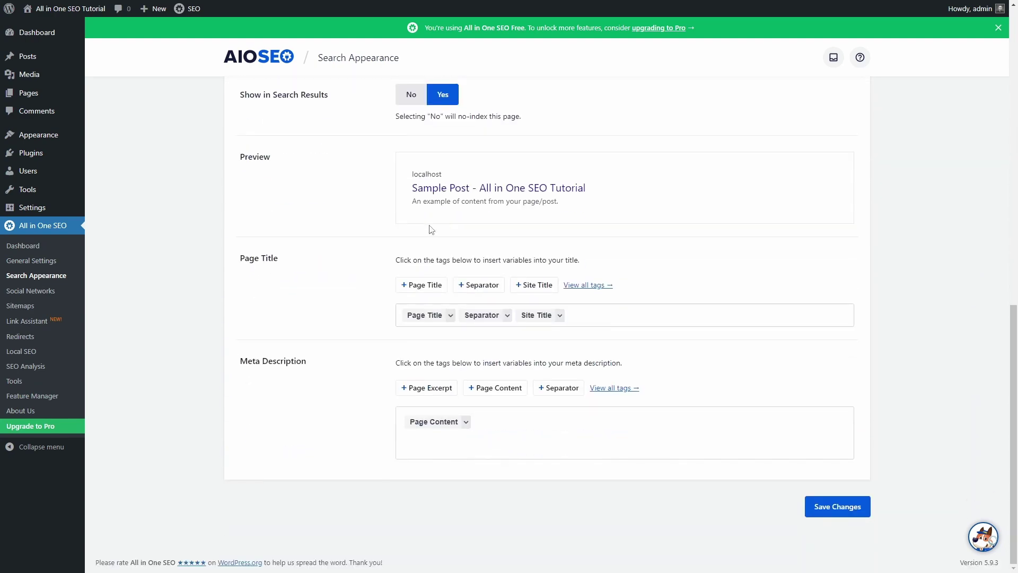
{"action": "scroll", "coordinate": [431, 229], "scroll_direction": "up", "scroll_amount": 12}
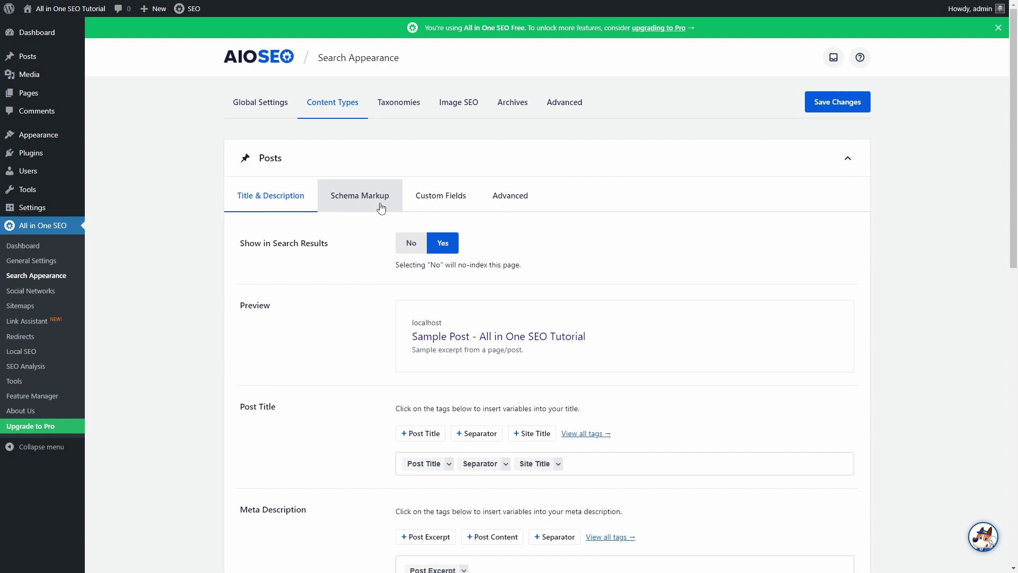
{"action": "left_click", "coordinate": [440, 198]}
{"action": "left_click", "coordinate": [503, 200]}
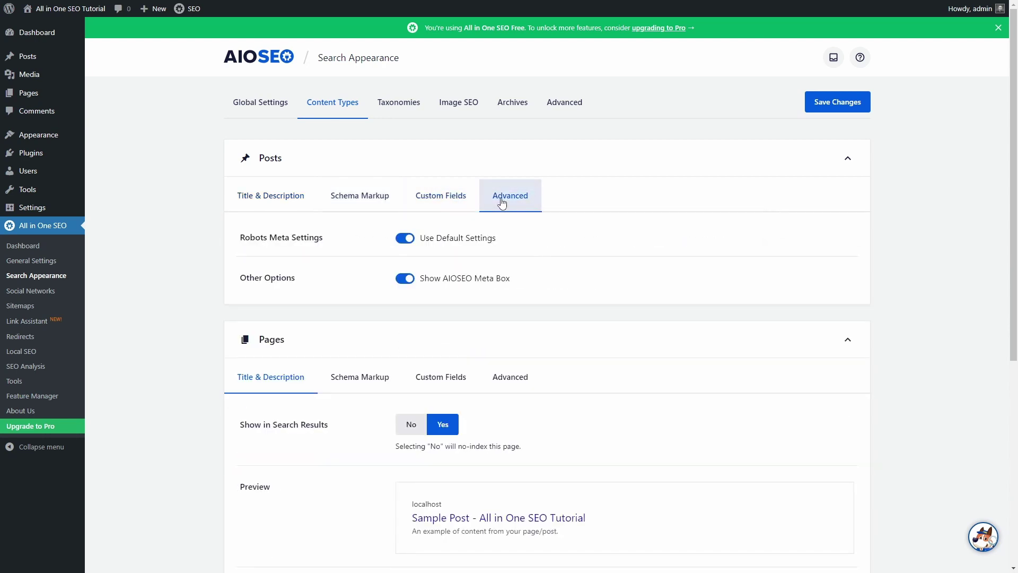
Step: Set Tags 'Show in Search Results' to No and save the changes
{"action": "left_click", "coordinate": [393, 106]}
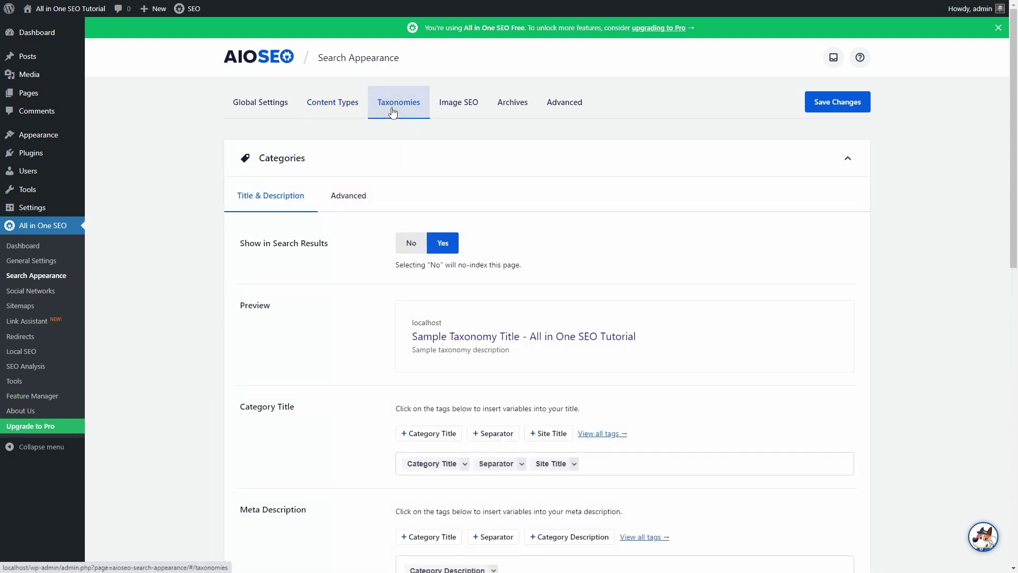
{"action": "scroll", "coordinate": [445, 247], "scroll_direction": "down", "scroll_amount": 10}
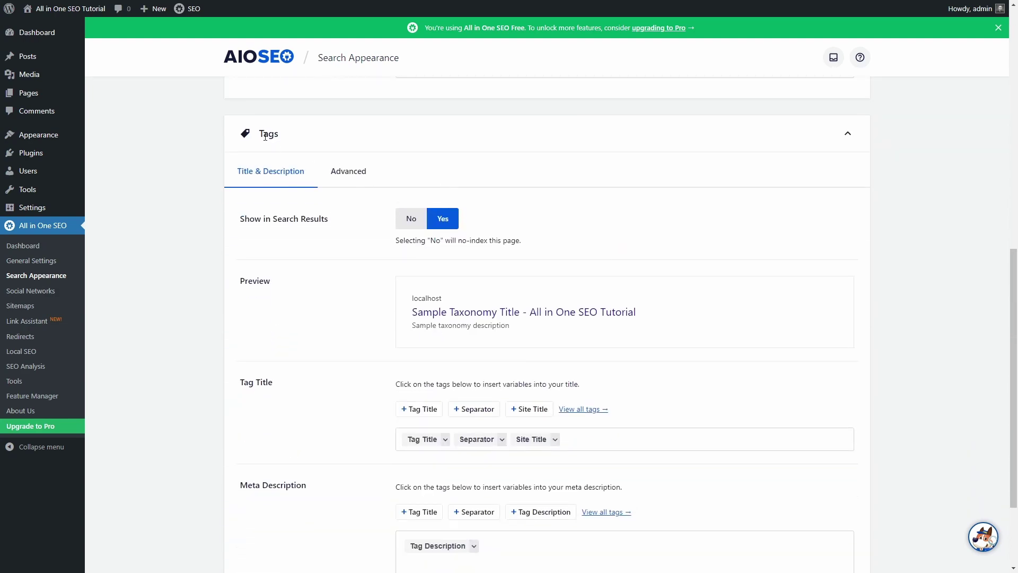
{"action": "left_click", "coordinate": [411, 219]}
{"action": "left_click", "coordinate": [837, 507]}
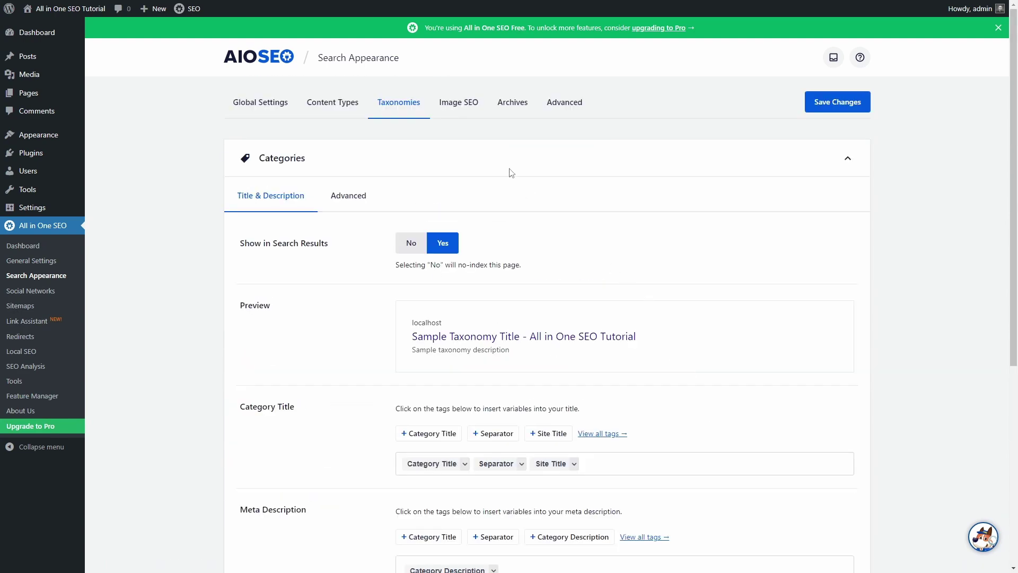
Step: Hide Date Archives from search results and save the archive settings
{"action": "left_click", "coordinate": [456, 106]}
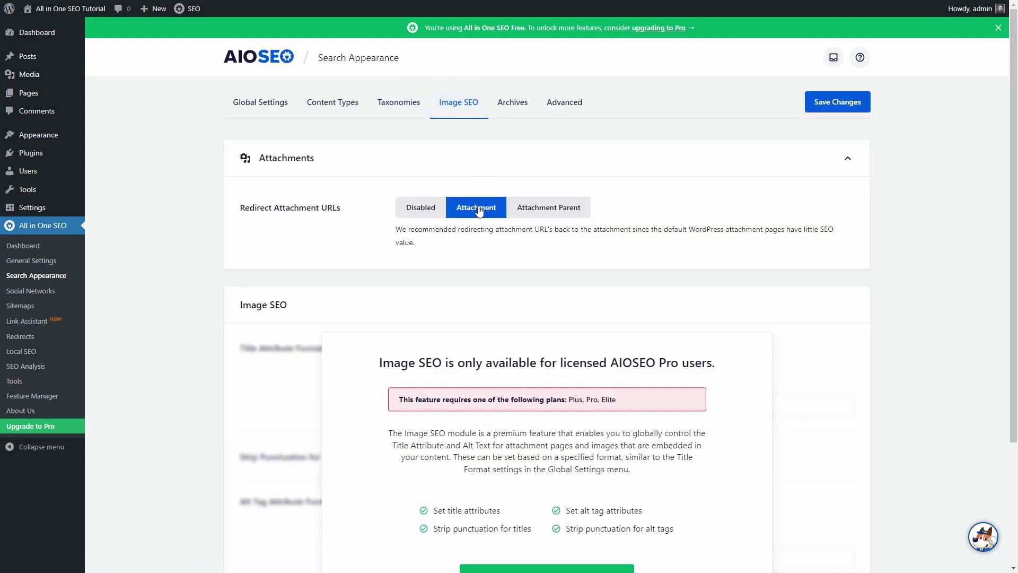
{"action": "scroll", "coordinate": [481, 204], "scroll_direction": "down", "scroll_amount": 3}
{"action": "scroll", "coordinate": [500, 204], "scroll_direction": "up", "scroll_amount": 3}
{"action": "left_click", "coordinate": [511, 113]}
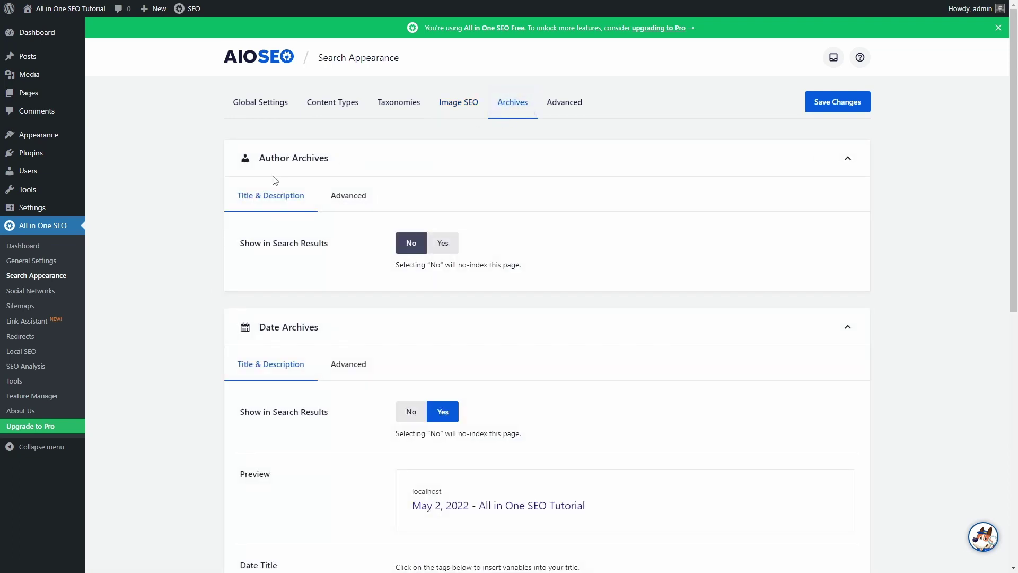
{"action": "scroll", "coordinate": [375, 270], "scroll_direction": "down", "scroll_amount": 4}
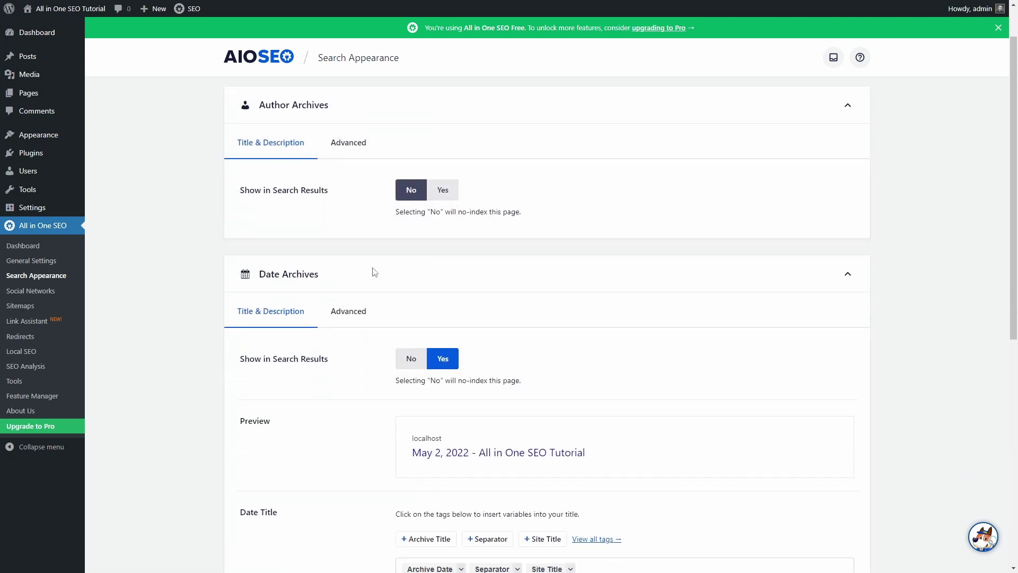
{"action": "left_click", "coordinate": [409, 200]}
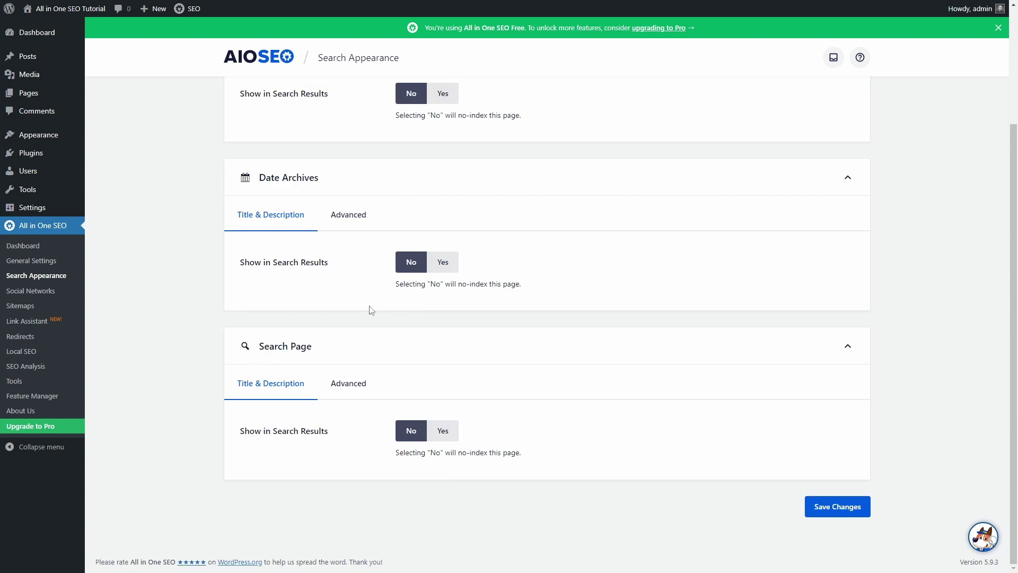
{"action": "left_click", "coordinate": [838, 506]}
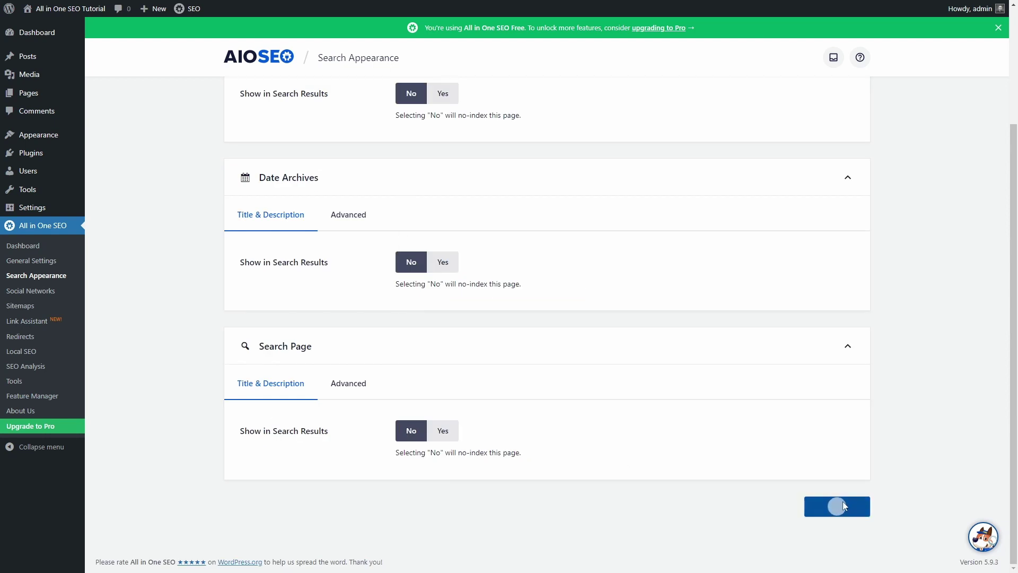
Step: Look over the Advanced search appearance settings
{"action": "scroll", "coordinate": [651, 280], "scroll_direction": "up", "scroll_amount": 2}
{"action": "scroll", "coordinate": [651, 280], "scroll_direction": "up", "scroll_amount": 2}
{"action": "left_click", "coordinate": [561, 100]}
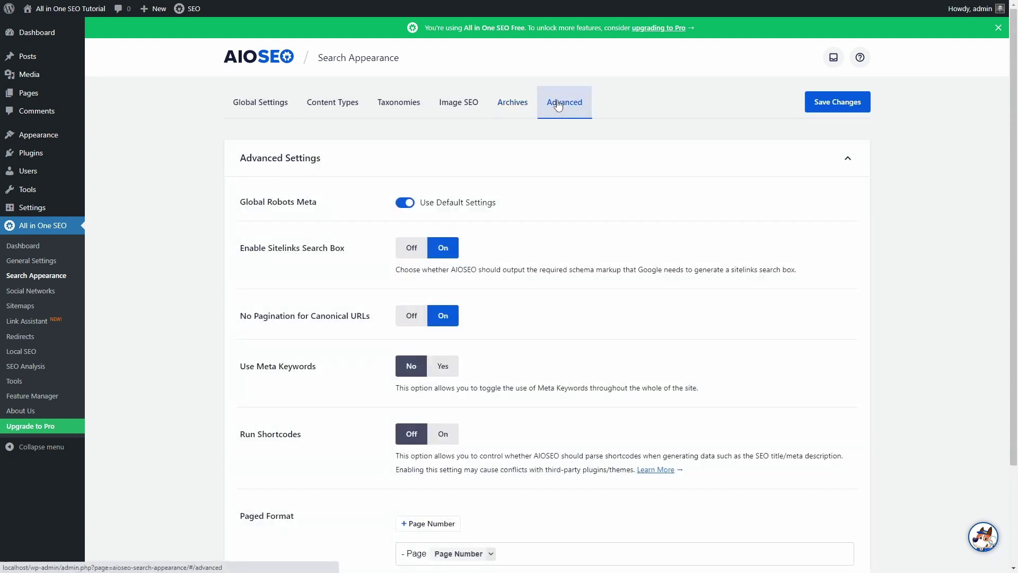
{"action": "scroll", "coordinate": [448, 254], "scroll_direction": "down", "scroll_amount": 2}
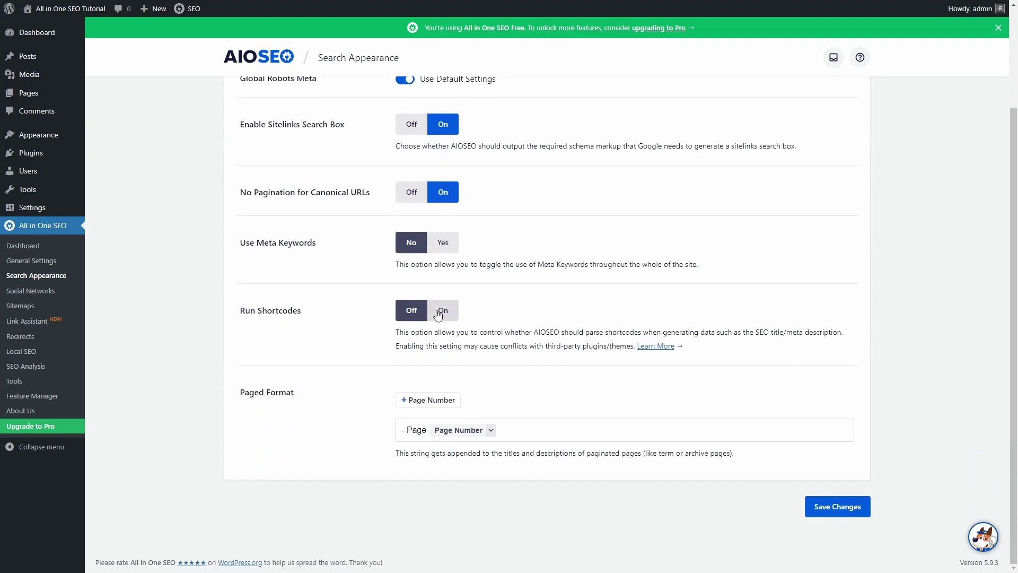
{"action": "scroll", "coordinate": [432, 395], "scroll_direction": "up", "scroll_amount": 2}
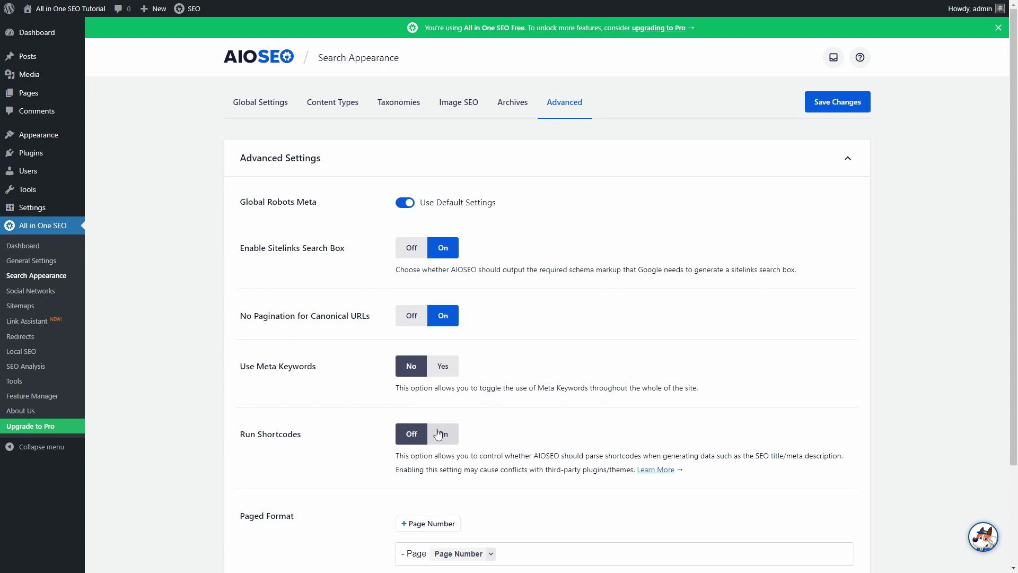
Step: Browse Social Profiles, then the Facebook, Twitter and Pinterest tabs of Social Networks
{"action": "left_click", "coordinate": [30, 293]}
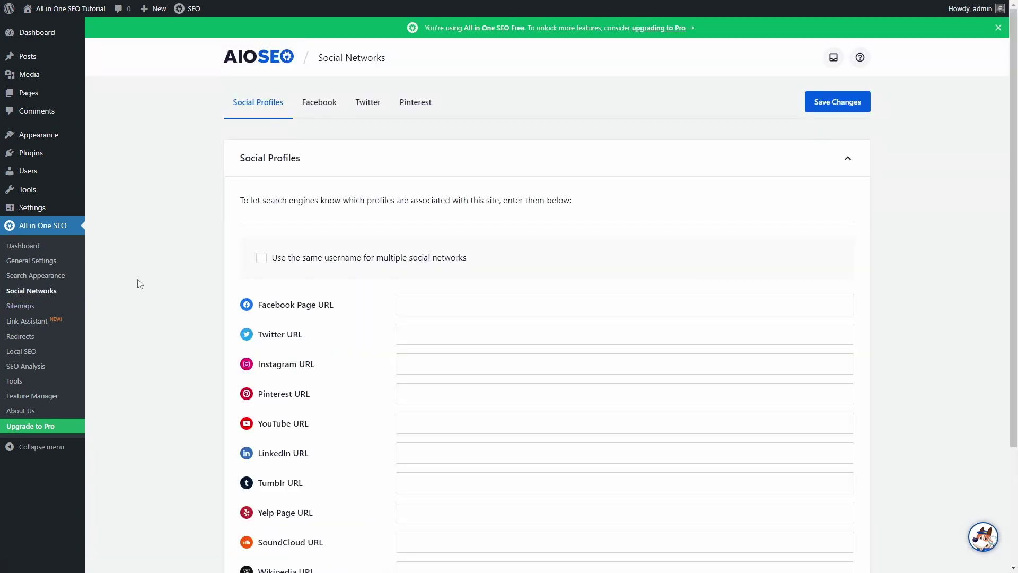
{"action": "scroll", "coordinate": [195, 262], "scroll_direction": "down", "scroll_amount": 3}
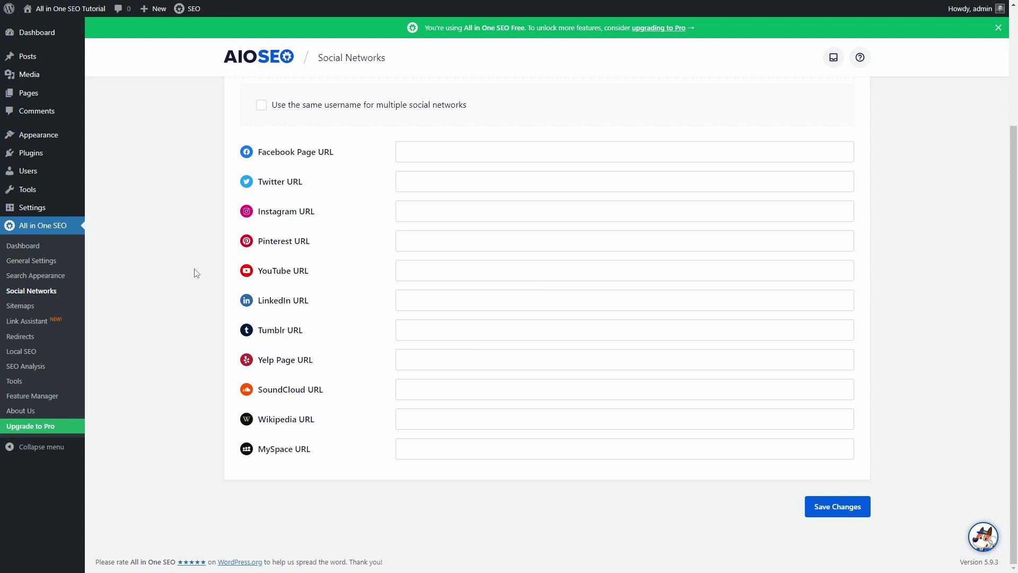
{"action": "scroll", "coordinate": [195, 267], "scroll_direction": "up", "scroll_amount": 3}
{"action": "left_click", "coordinate": [325, 106]}
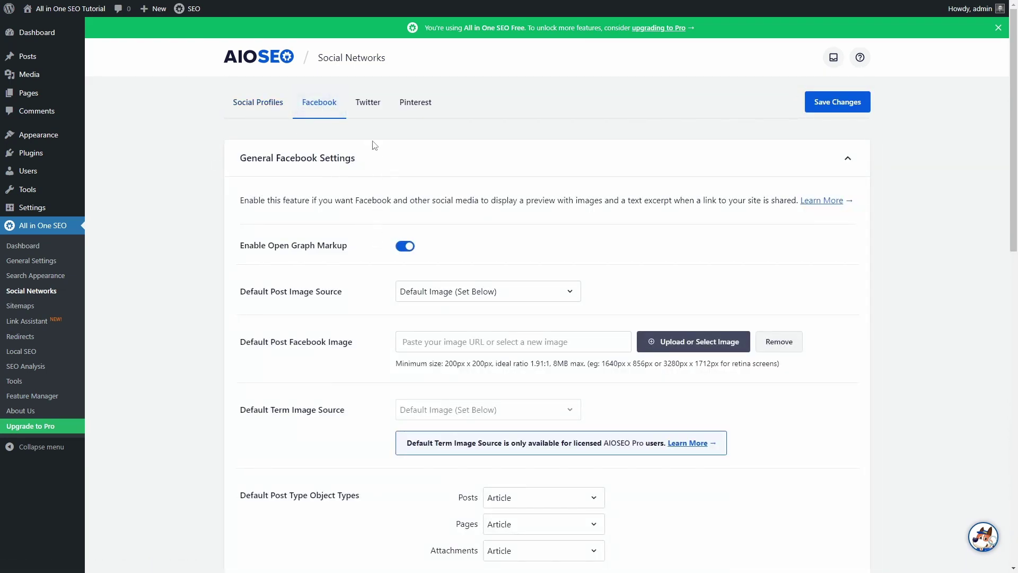
{"action": "left_click", "coordinate": [365, 104]}
{"action": "scroll", "coordinate": [356, 203], "scroll_direction": "down", "scroll_amount": 2}
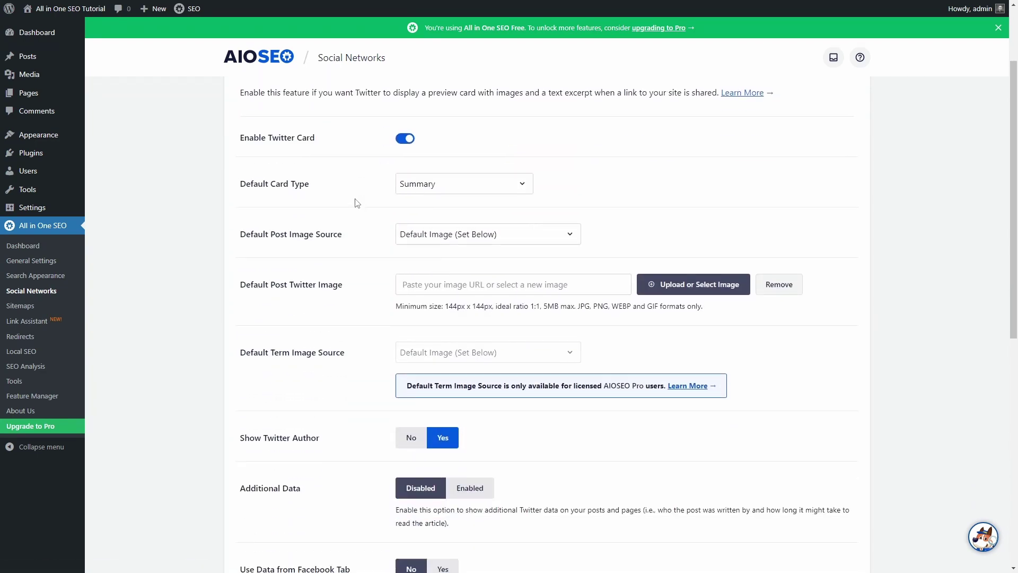
{"action": "scroll", "coordinate": [357, 203], "scroll_direction": "down", "scroll_amount": 2}
{"action": "scroll", "coordinate": [357, 203], "scroll_direction": "up", "scroll_amount": 4}
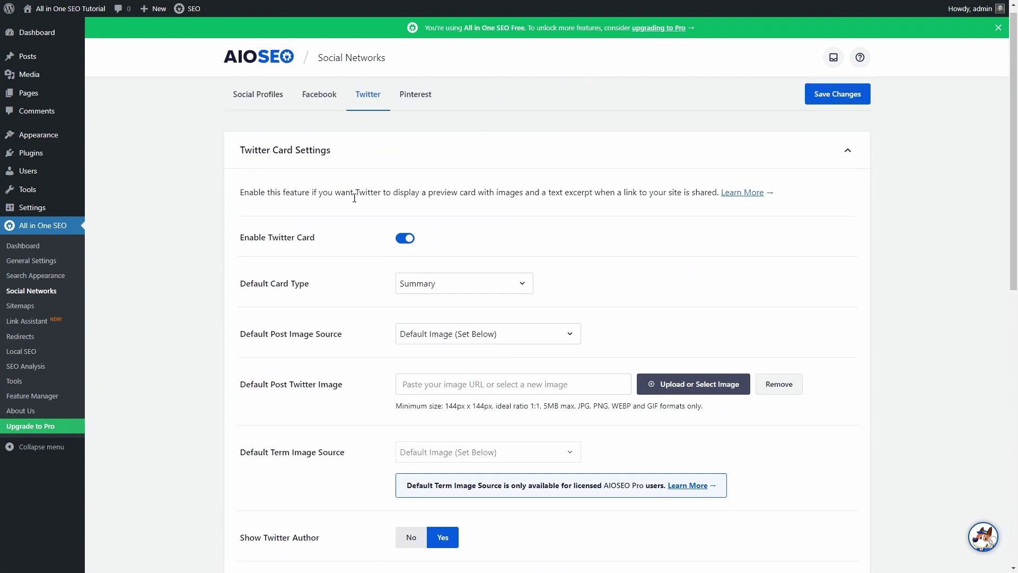
{"action": "left_click", "coordinate": [413, 103]}
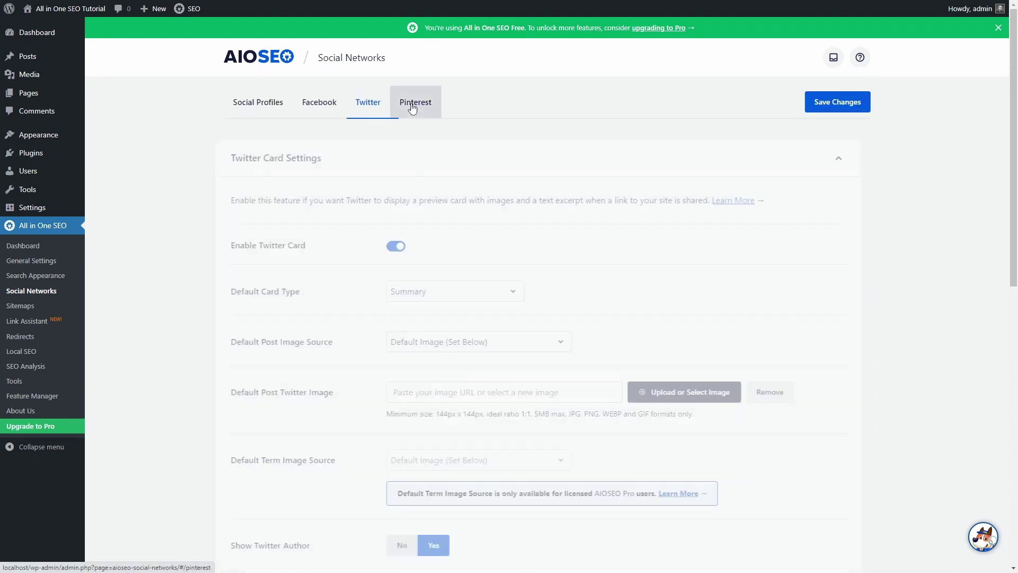
Step: Uncheck Include All Taxonomies in Sitemap Settings, keeping Categories included and Tags excluded
{"action": "left_click", "coordinate": [21, 306]}
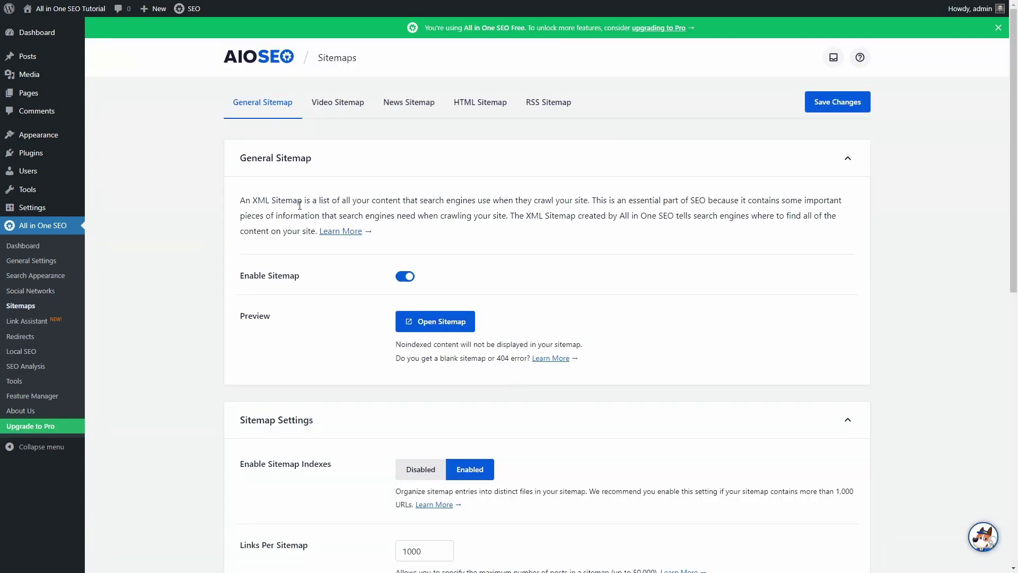
{"action": "scroll", "coordinate": [404, 274], "scroll_direction": "down", "scroll_amount": 5}
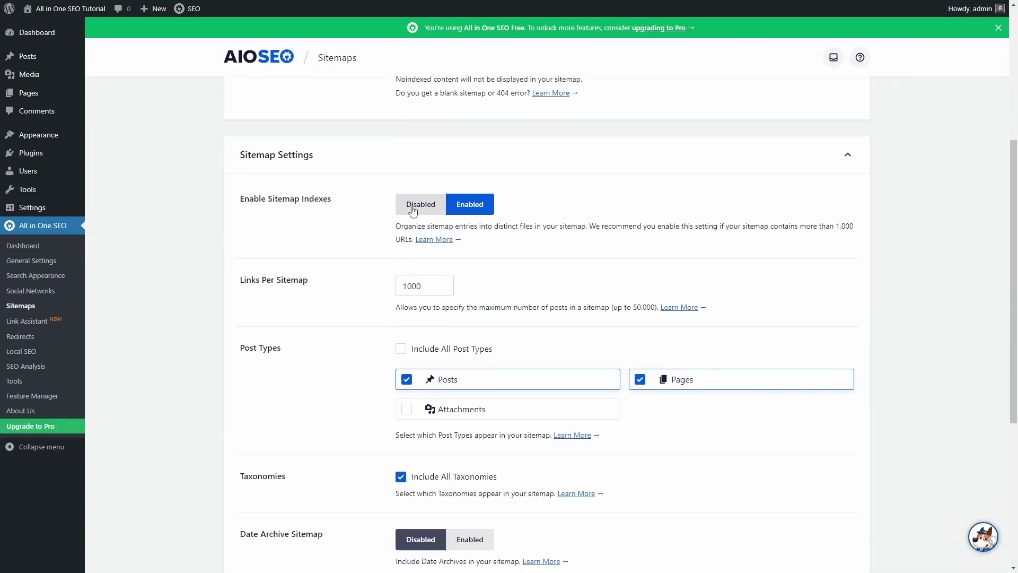
{"action": "scroll", "coordinate": [459, 206], "scroll_direction": "down", "scroll_amount": 3}
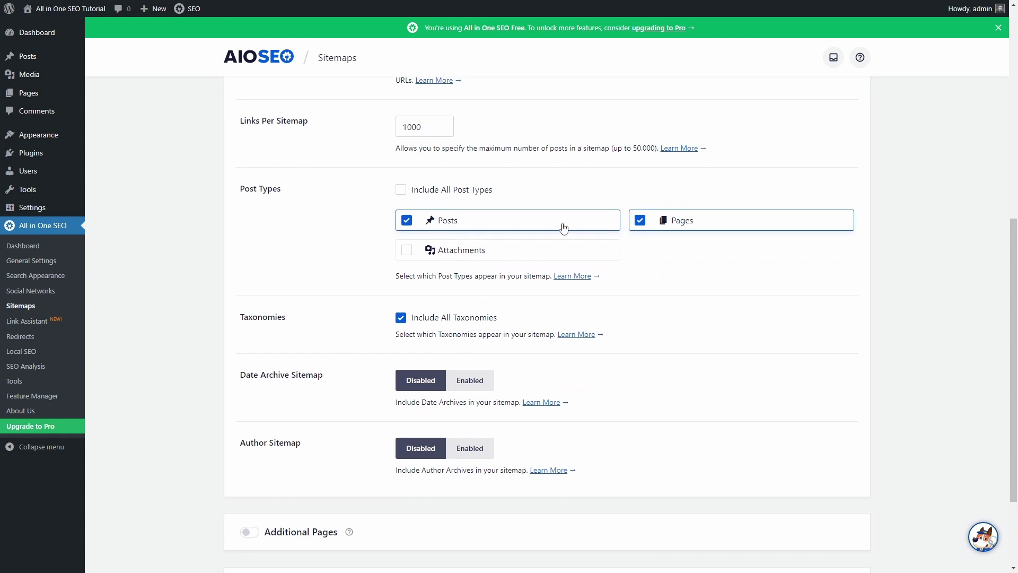
{"action": "scroll", "coordinate": [472, 258], "scroll_direction": "down", "scroll_amount": 2}
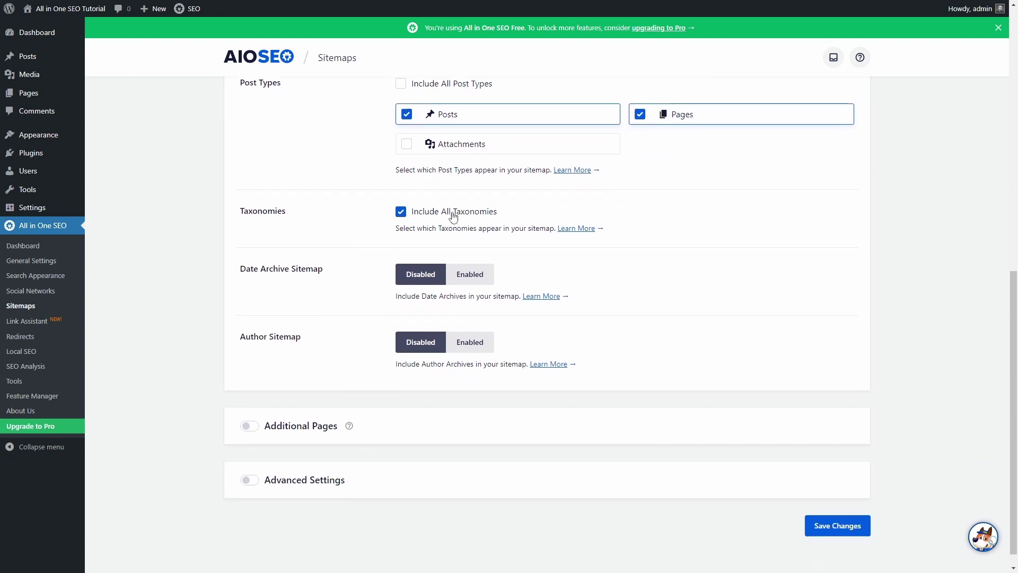
{"action": "left_click", "coordinate": [453, 213]}
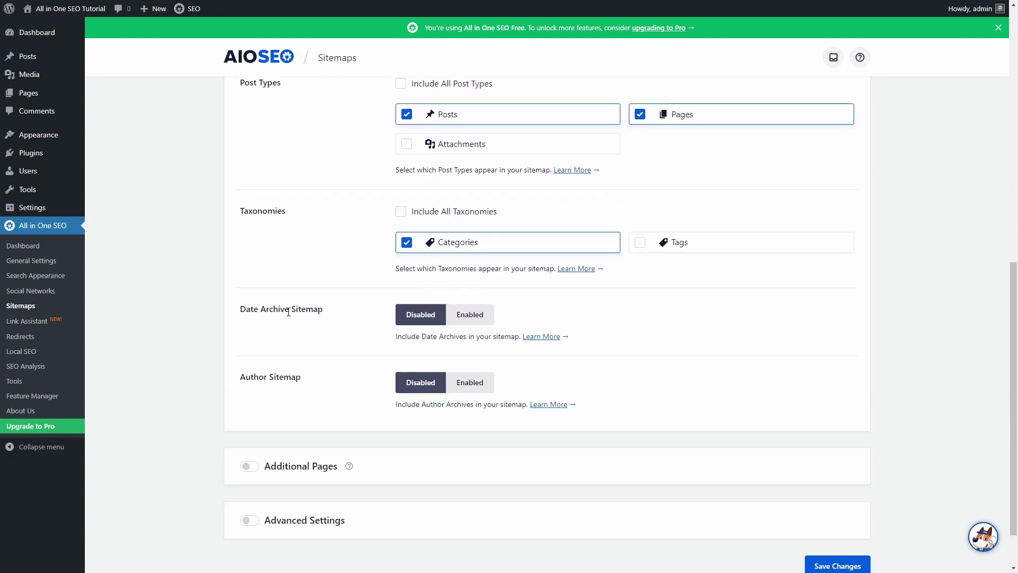
Step: Switch on Additional Pages and Advanced Settings, set Exclude Images to Yes, and save
{"action": "scroll", "coordinate": [397, 379], "scroll_direction": "down", "scroll_amount": 1}
{"action": "left_click", "coordinate": [250, 408]}
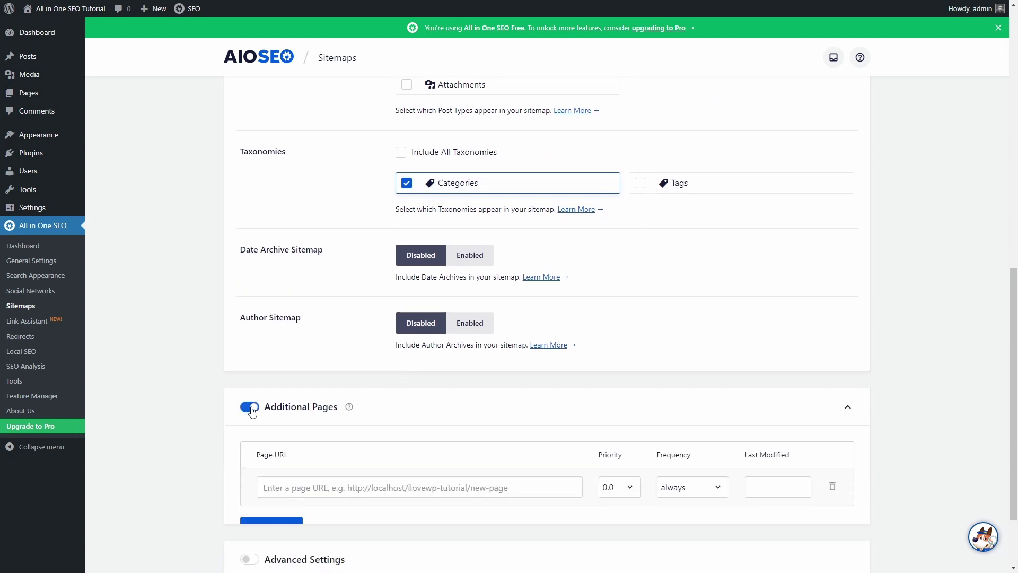
{"action": "scroll", "coordinate": [252, 411], "scroll_direction": "down", "scroll_amount": 2}
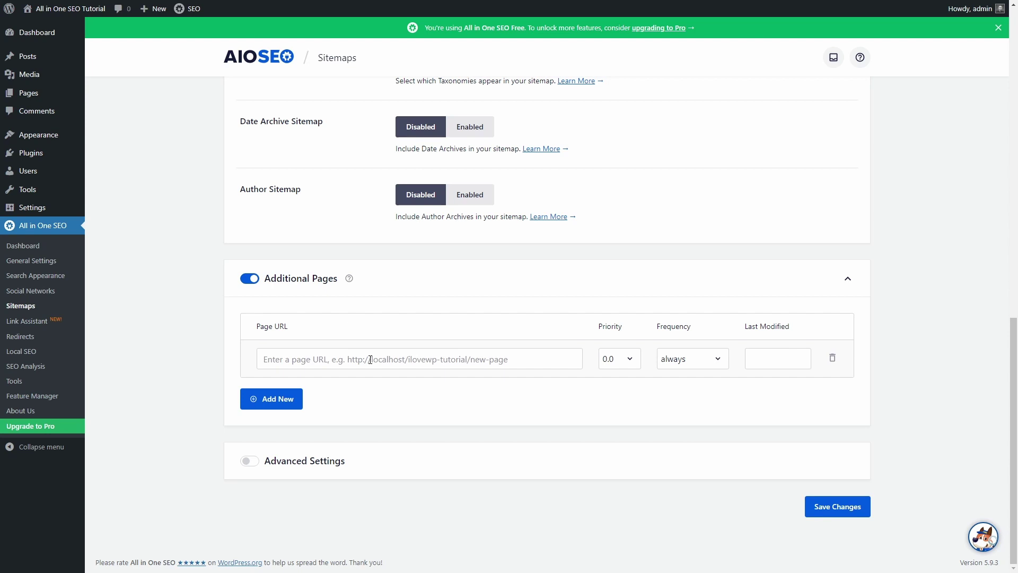
{"action": "left_click", "coordinate": [297, 461]}
{"action": "scroll", "coordinate": [363, 382], "scroll_direction": "down", "scroll_amount": 7}
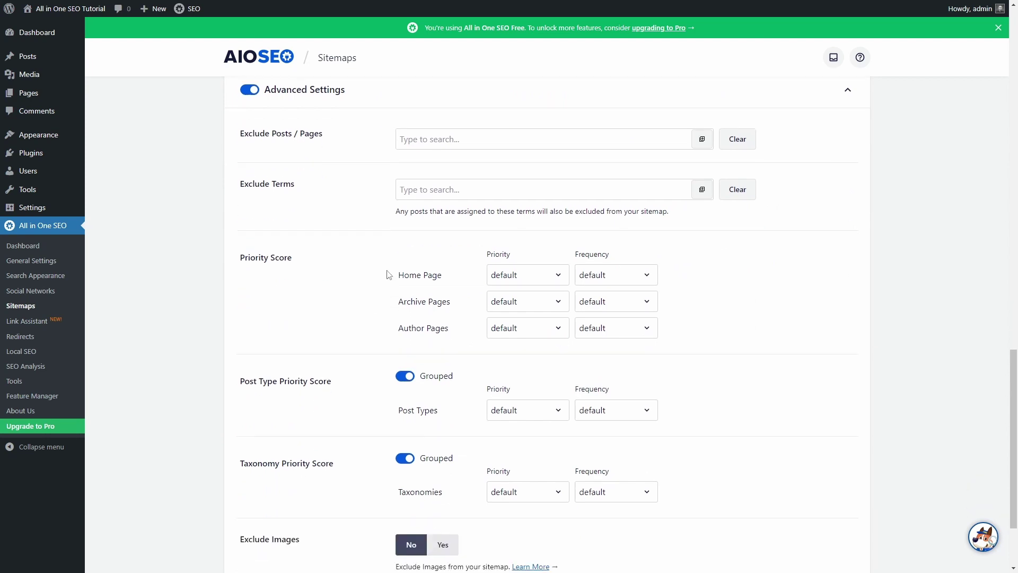
{"action": "scroll", "coordinate": [388, 274], "scroll_direction": "down", "scroll_amount": 2}
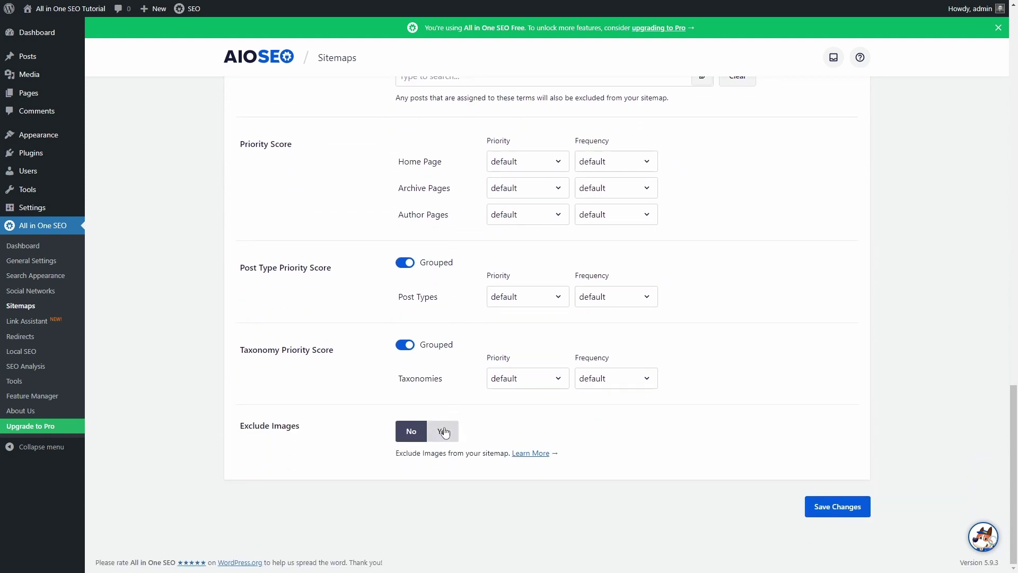
{"action": "left_click", "coordinate": [447, 429]}
{"action": "scroll", "coordinate": [636, 493], "scroll_direction": "up", "scroll_amount": 1}
{"action": "left_click", "coordinate": [831, 559]}
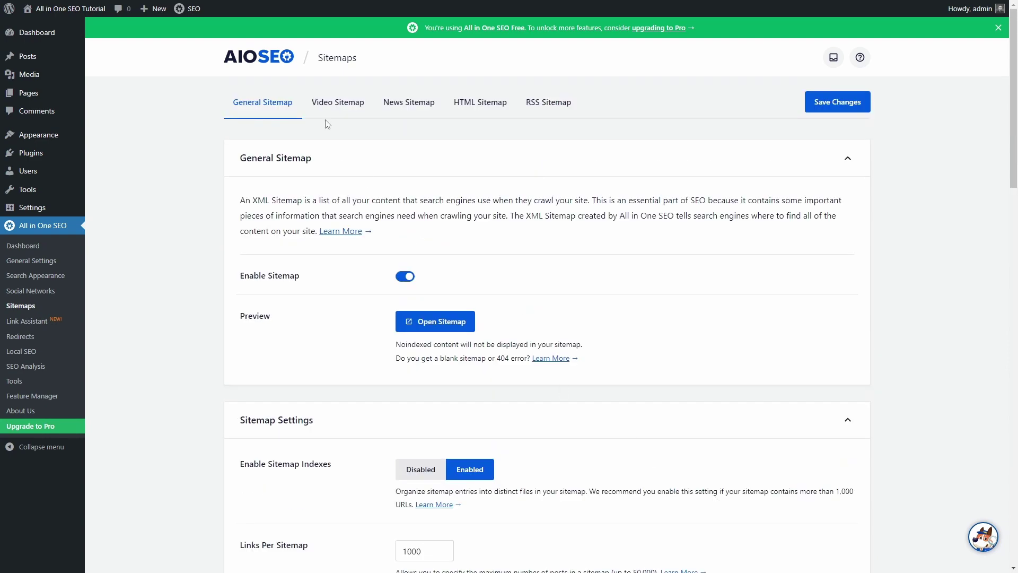
Step: Look through the Video, News, HTML and RSS sitemap tabs
{"action": "left_click", "coordinate": [326, 105]}
{"action": "left_click", "coordinate": [406, 103]}
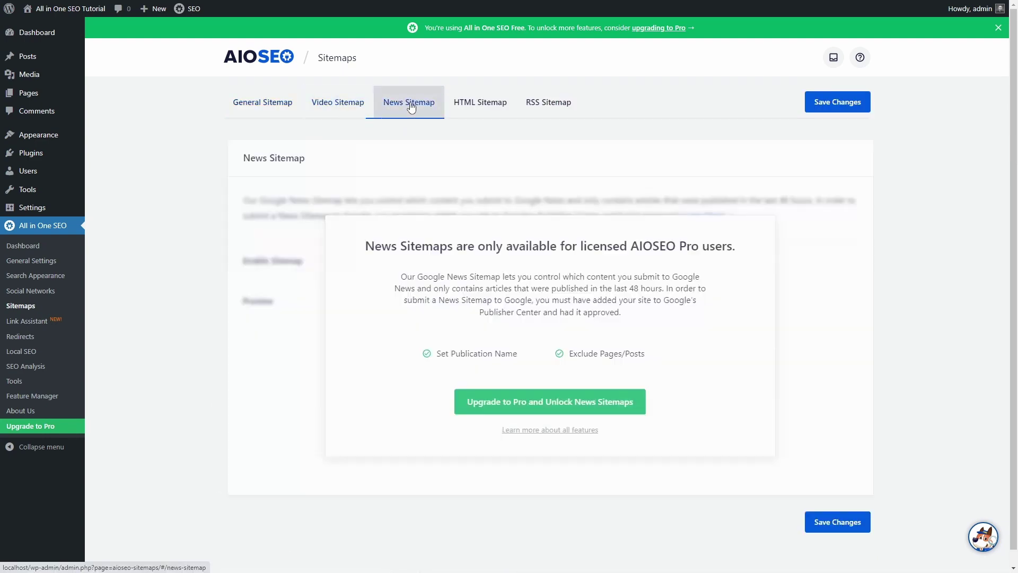
{"action": "left_click", "coordinate": [474, 108]}
{"action": "left_click", "coordinate": [555, 106]}
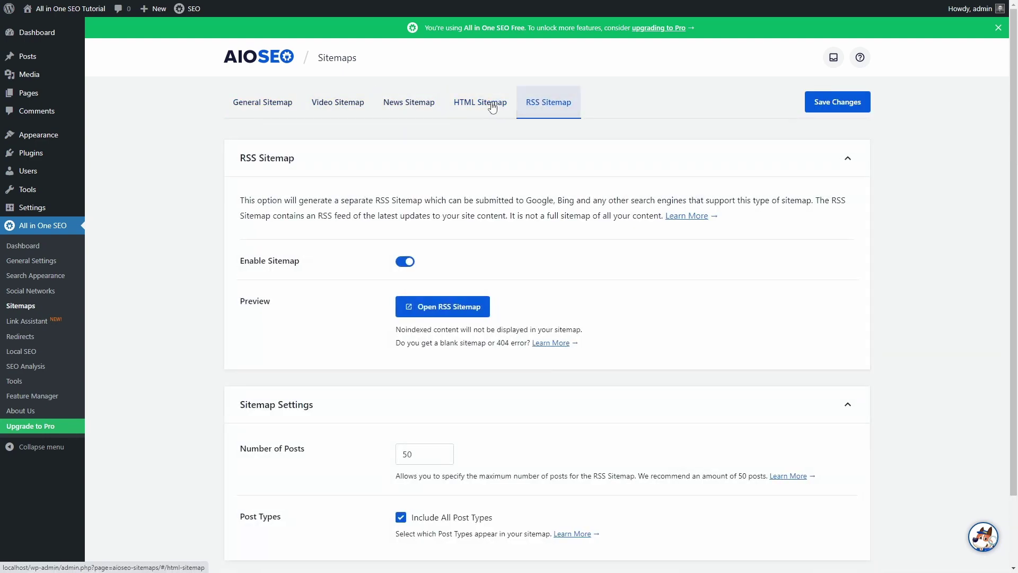
Step: Back in HTML Sitemap, choose the Gutenberg Block display option and review the settings
{"action": "left_click", "coordinate": [490, 103]}
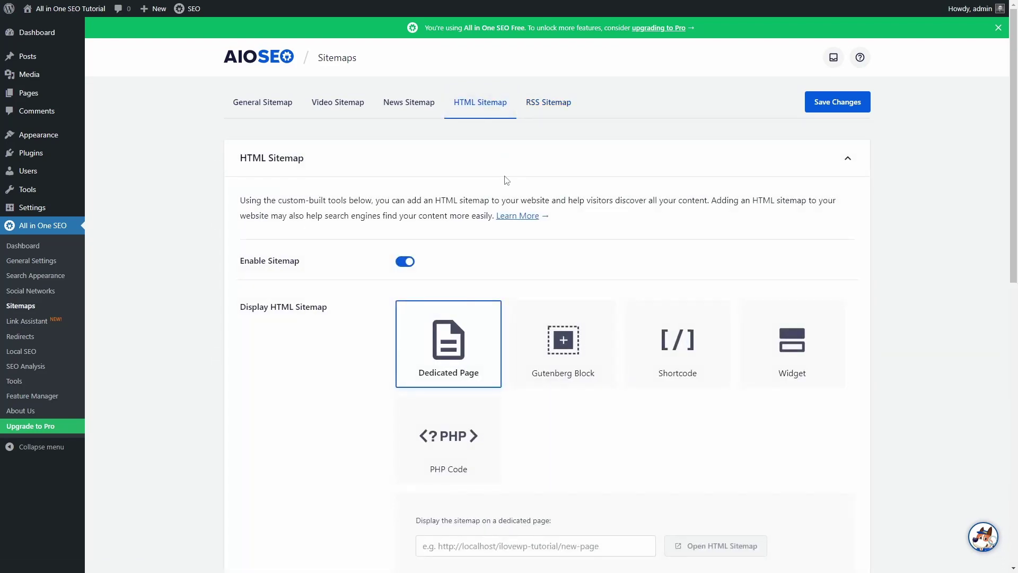
{"action": "scroll", "coordinate": [503, 179], "scroll_direction": "down", "scroll_amount": 2}
{"action": "left_click", "coordinate": [566, 235]}
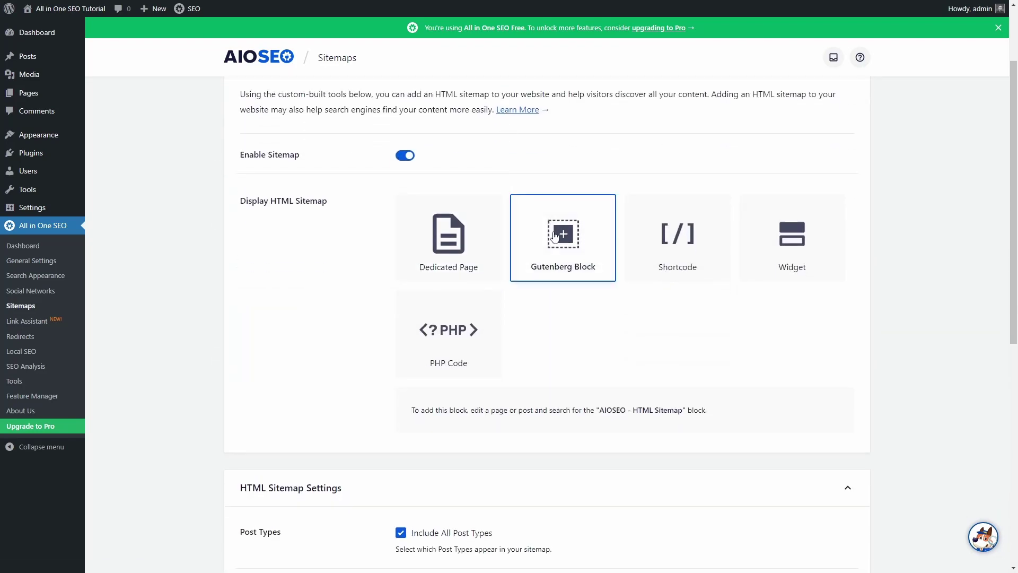
{"action": "scroll", "coordinate": [552, 239], "scroll_direction": "down", "scroll_amount": 6}
{"action": "scroll", "coordinate": [550, 239], "scroll_direction": "down", "scroll_amount": 2}
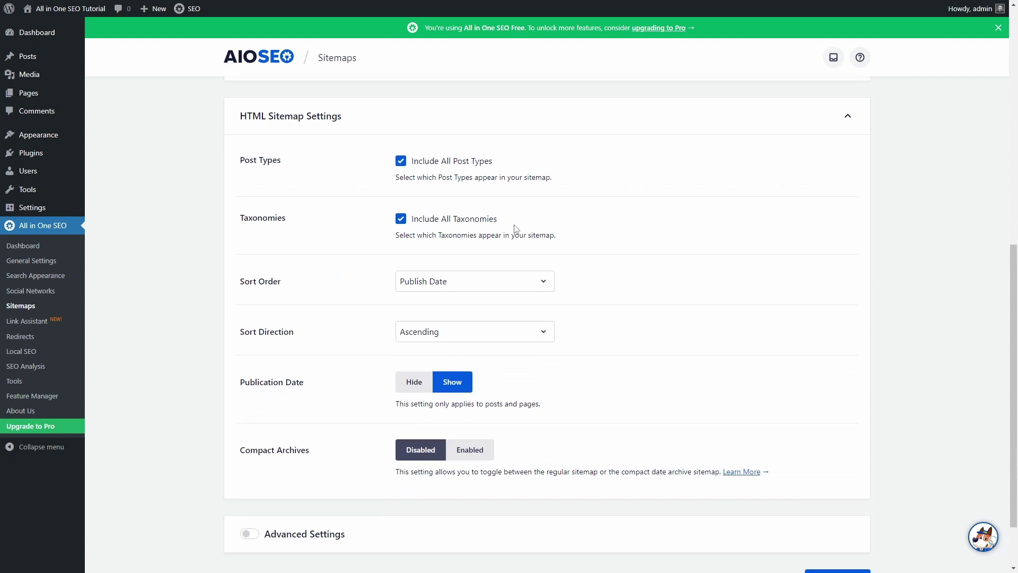
{"action": "scroll", "coordinate": [484, 177], "scroll_direction": "down", "scroll_amount": 1}
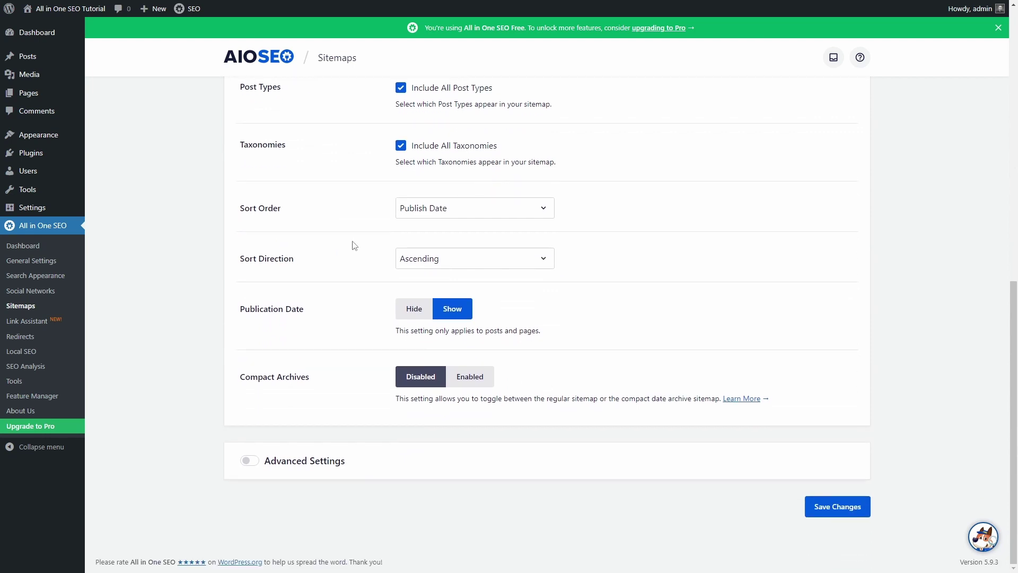
Step: In SEO Analysis' Headline Analyzer, score the first pasted headline at 72/100
{"action": "left_click", "coordinate": [34, 366]}
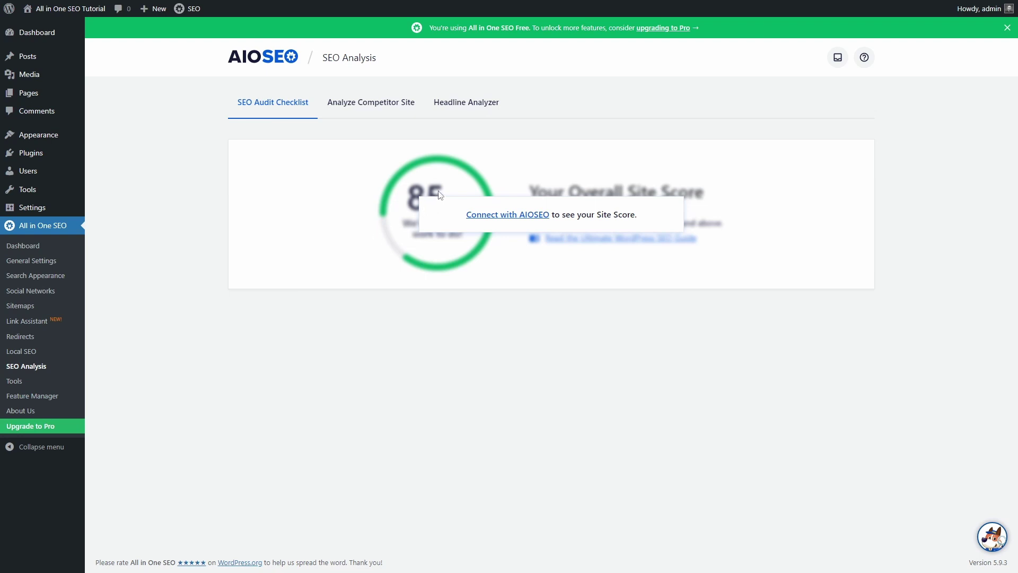
{"action": "left_click", "coordinate": [376, 110]}
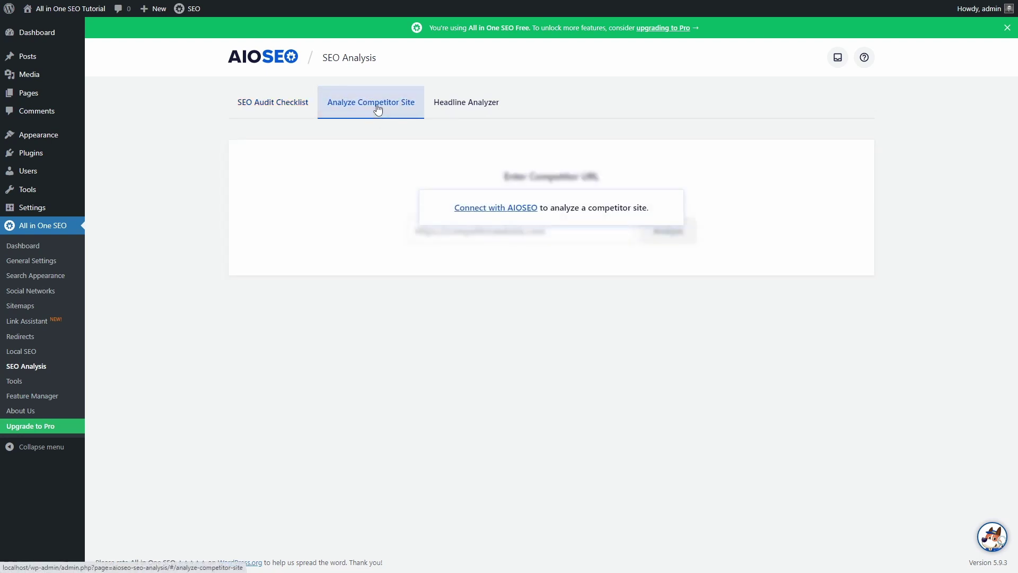
{"action": "left_click", "coordinate": [453, 107]}
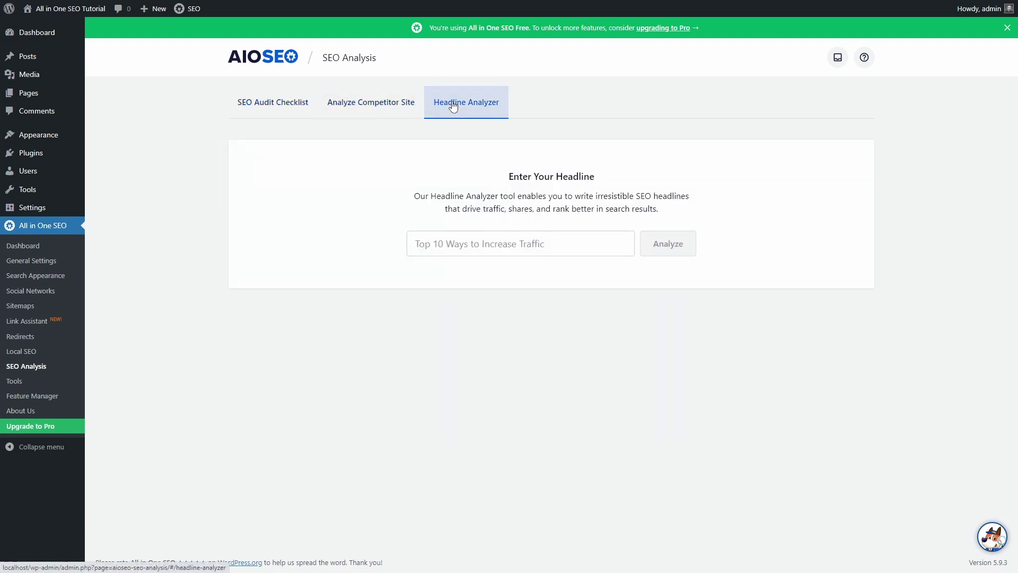
{"action": "left_click", "coordinate": [454, 242]}
{"action": "type", "text": "25 Unique City Hall Websites from USA powered by WordPress"}
{"action": "left_click", "coordinate": [666, 243]}
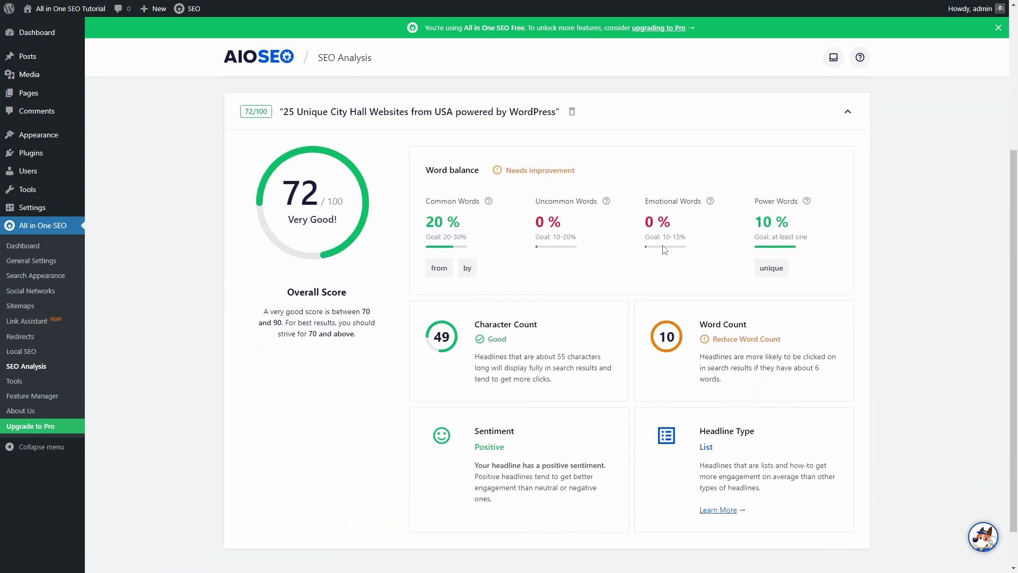
Step: Analyze the pasted LEONARDO hotel theme headline, scoring 54/100
{"action": "scroll", "coordinate": [666, 243], "scroll_direction": "down", "scroll_amount": 1}
{"action": "scroll", "coordinate": [483, 192], "scroll_direction": "up", "scroll_amount": 5}
{"action": "left_click", "coordinate": [504, 243]}
{"action": "key", "text": "ctrl+v"}
{"action": "left_click", "coordinate": [661, 244]}
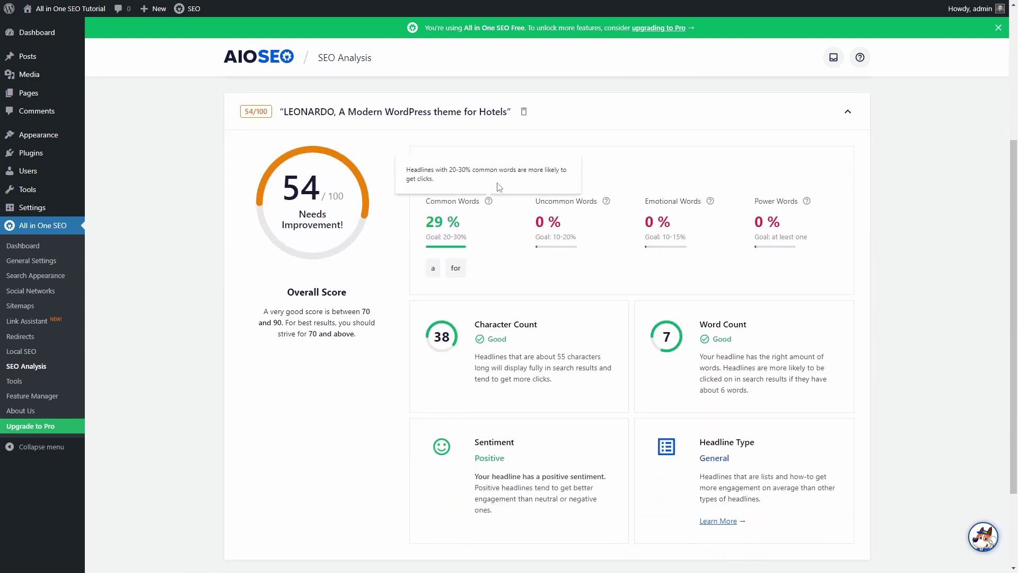
Step: Analyze the pasted recipe plugin headline, scoring 70/100
{"action": "scroll", "coordinate": [540, 233], "scroll_direction": "up", "scroll_amount": 4}
{"action": "left_click", "coordinate": [540, 233]}
{"action": "type", "text": "The Best WordPress Recipe Plugin? WP Recipe Maker Video Tutorial"}
{"action": "left_click", "coordinate": [661, 243]}
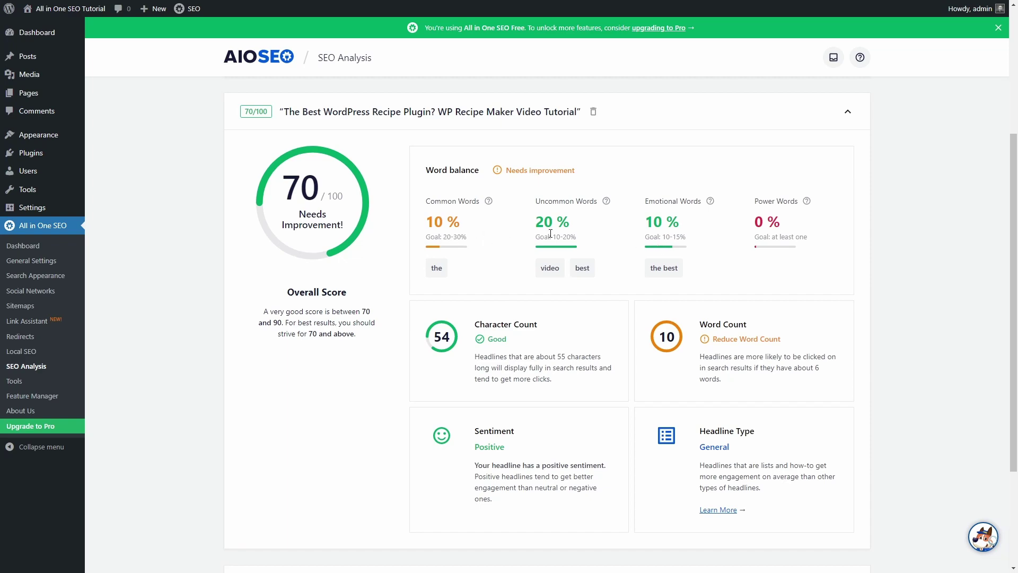
{"action": "scroll", "coordinate": [893, 337], "scroll_direction": "down", "scroll_amount": 4}
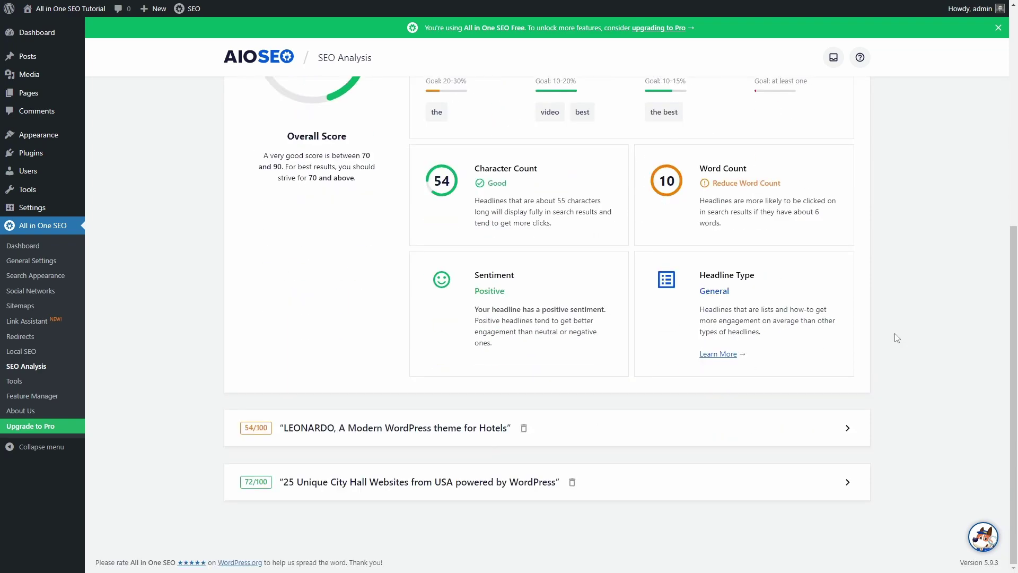
{"action": "scroll", "coordinate": [894, 326], "scroll_direction": "up", "scroll_amount": 8}
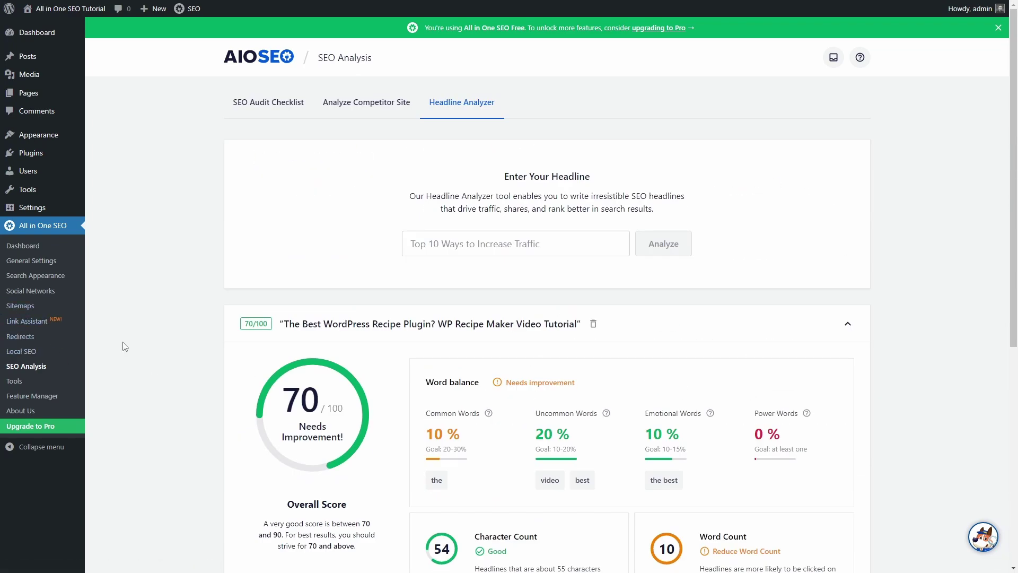
Step: Go to All Posts and open 'Book a Workcation in Siena' for editing
{"action": "left_click", "coordinate": [352, 106]}
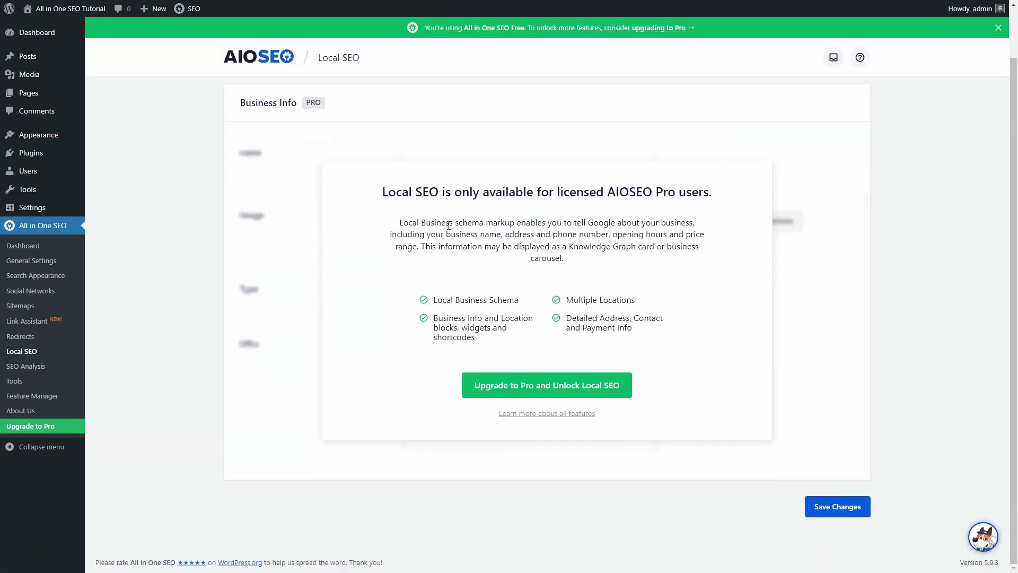
{"action": "mouse_move", "coordinate": [32, 58]}
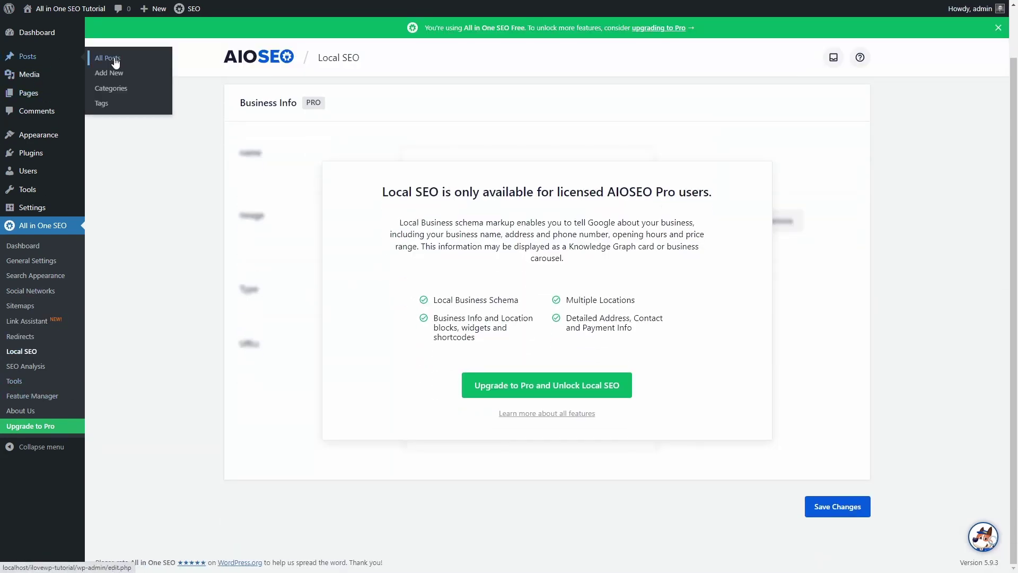
{"action": "left_click", "coordinate": [111, 61]}
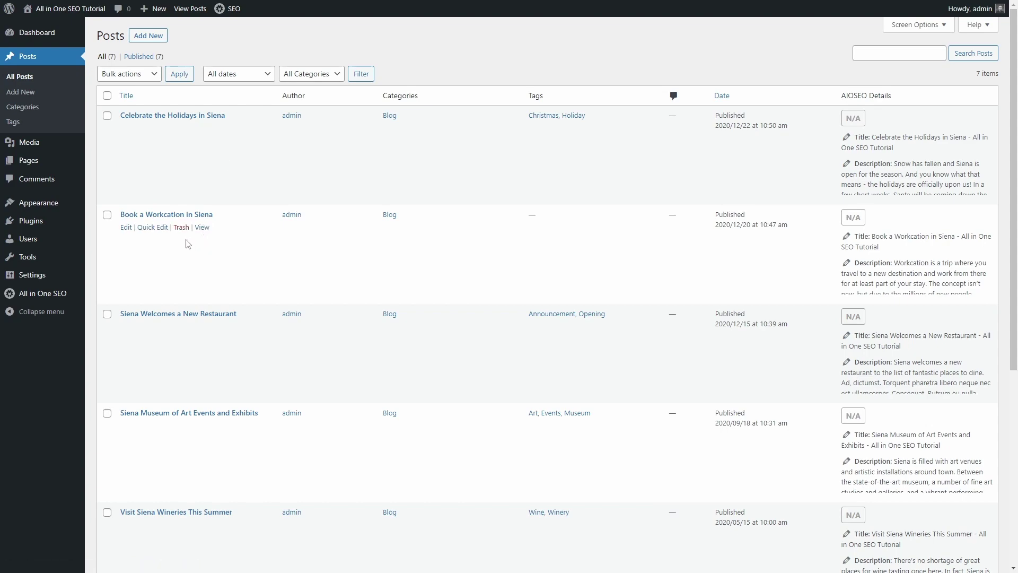
{"action": "left_click", "coordinate": [126, 228]}
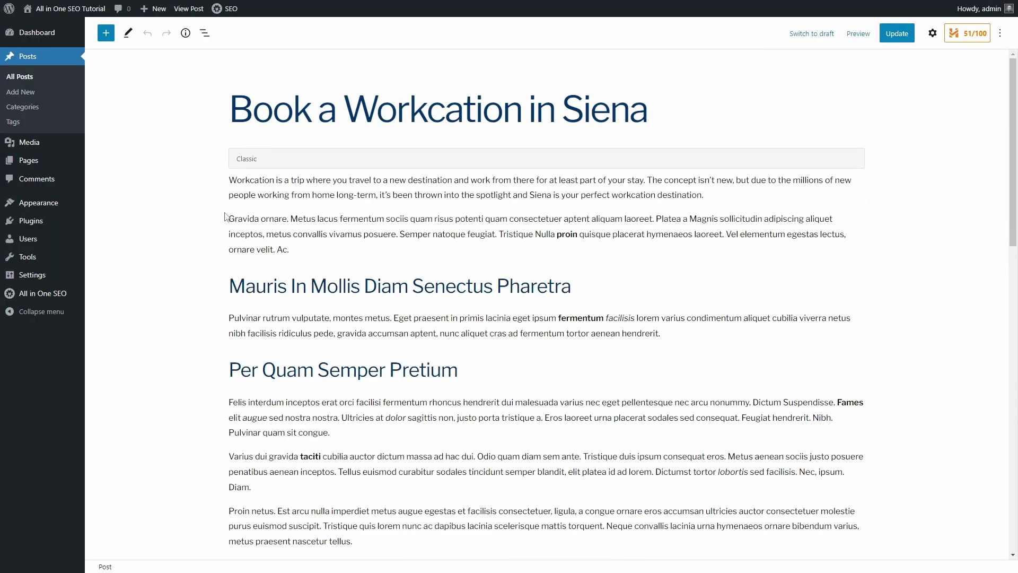
Step: Toggle the snippet preview between mobile and desktop and review the title and readability checks
{"action": "scroll", "coordinate": [439, 224], "scroll_direction": "down", "scroll_amount": 10}
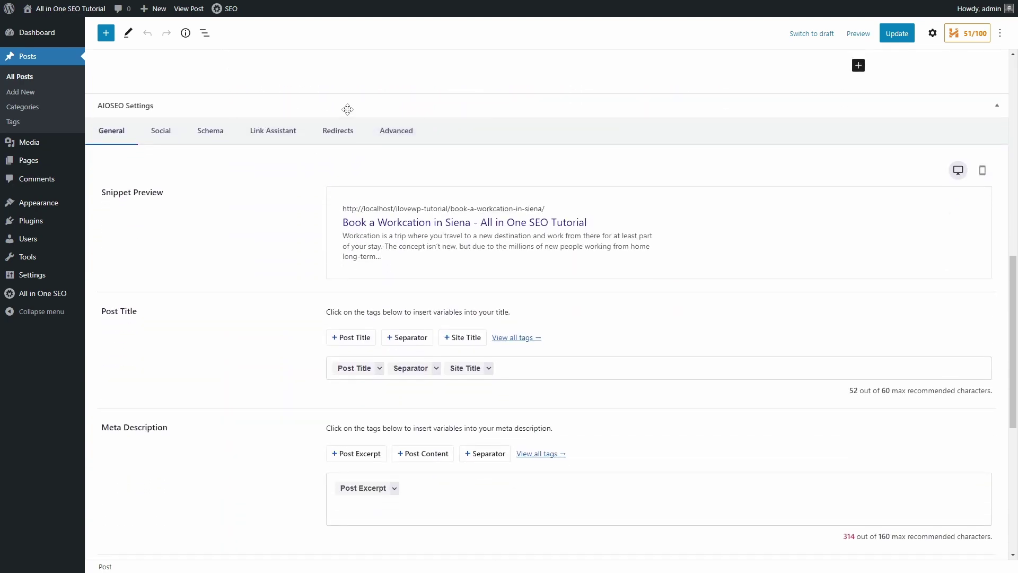
{"action": "left_click", "coordinate": [980, 171]}
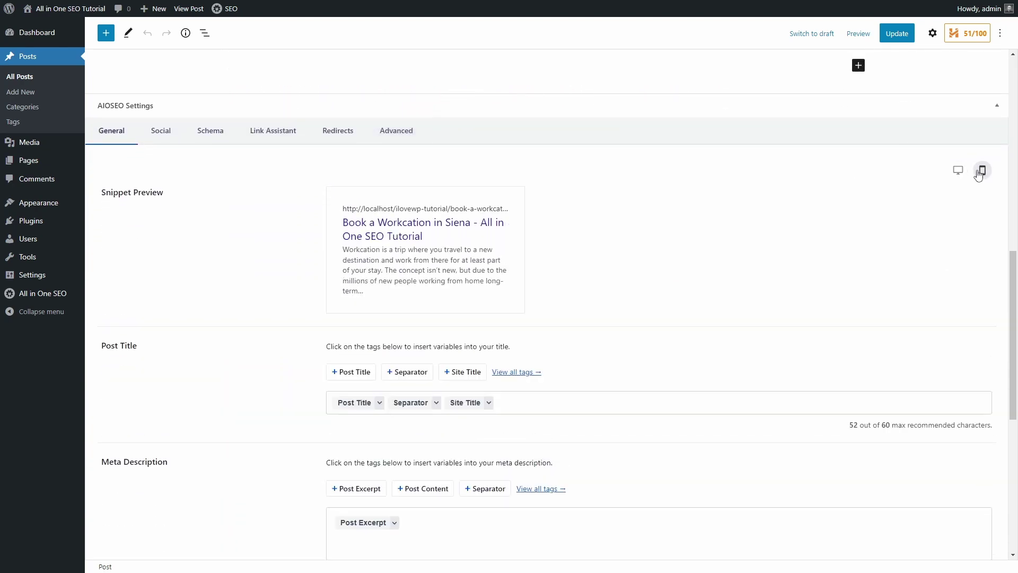
{"action": "left_click", "coordinate": [958, 172]}
{"action": "scroll", "coordinate": [324, 226], "scroll_direction": "down", "scroll_amount": 7}
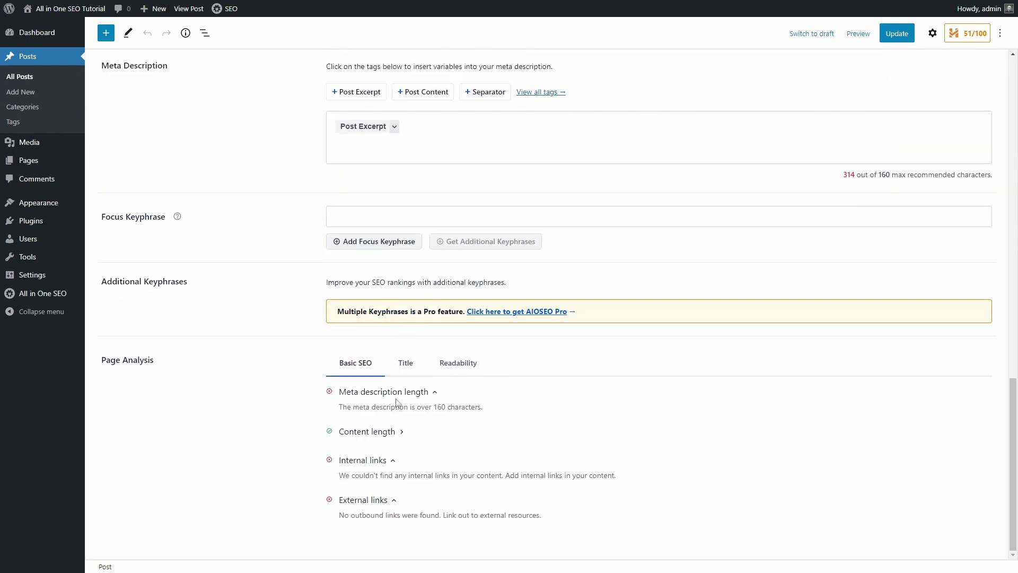
{"action": "left_click", "coordinate": [405, 365]}
{"action": "left_click", "coordinate": [439, 493]}
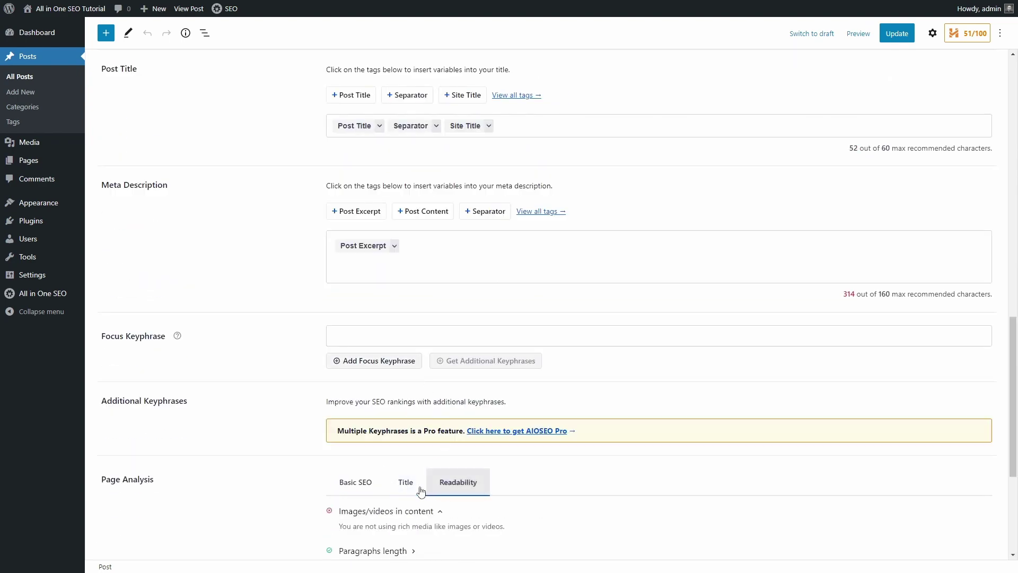
{"action": "left_click", "coordinate": [354, 490]}
{"action": "scroll", "coordinate": [355, 466], "scroll_direction": "up", "scroll_amount": 5}
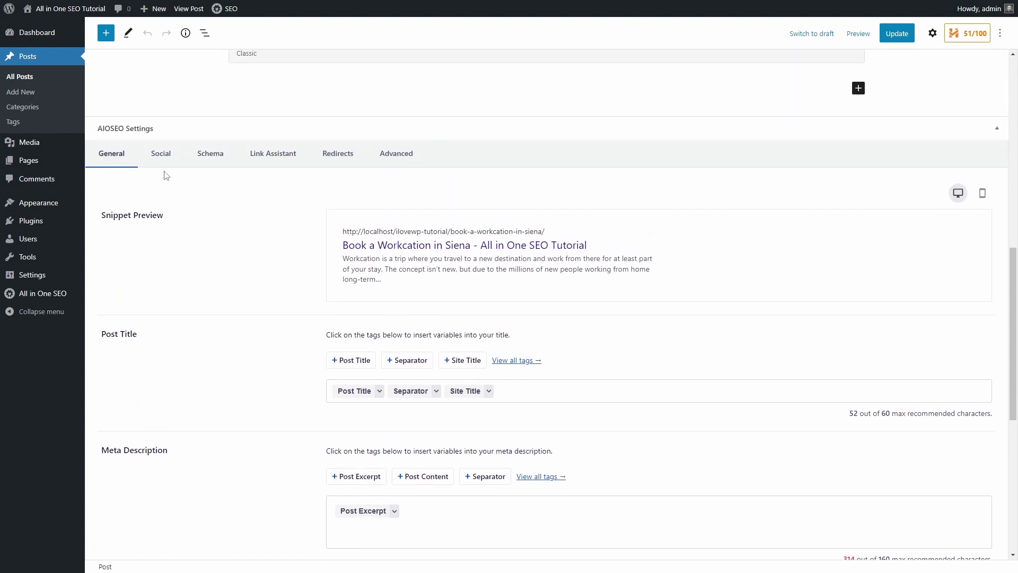
Step: Preview the post's Twitter and Facebook sharing cards in the Social tab
{"action": "left_click", "coordinate": [161, 154]}
{"action": "scroll", "coordinate": [282, 186], "scroll_direction": "up", "scroll_amount": 5}
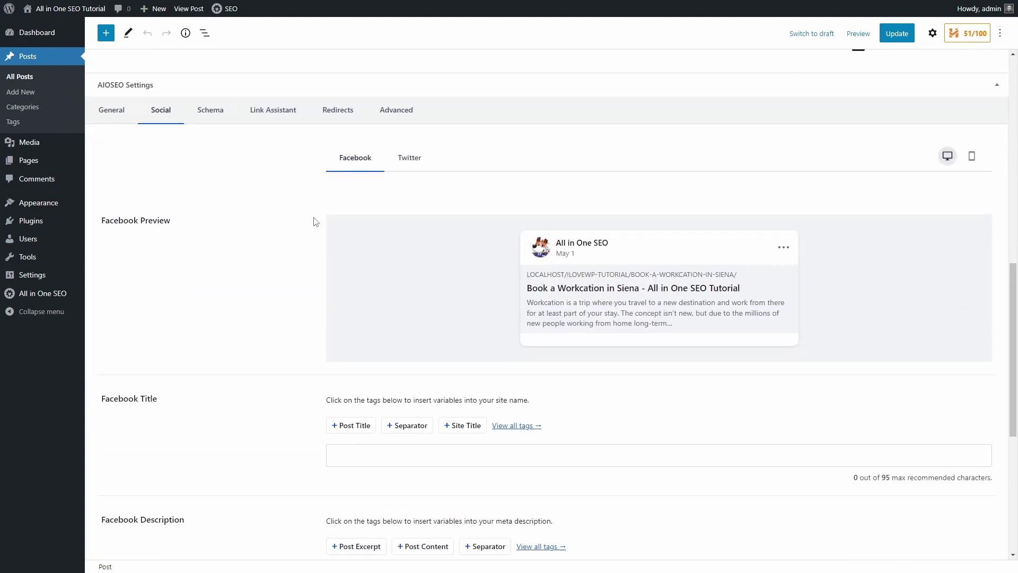
{"action": "left_click", "coordinate": [406, 201]}
{"action": "scroll", "coordinate": [376, 206], "scroll_direction": "up", "scroll_amount": 5}
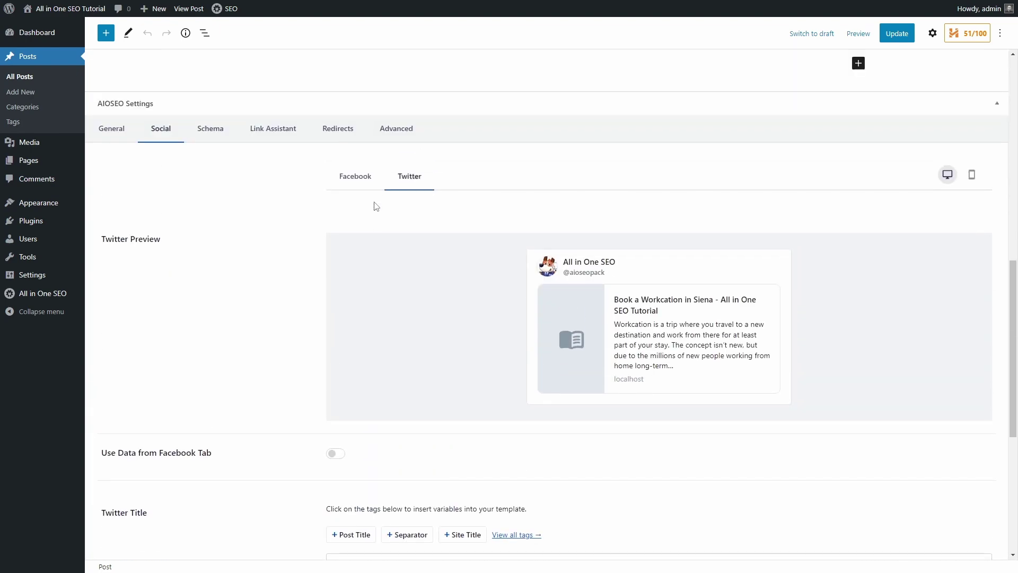
{"action": "left_click", "coordinate": [351, 176]}
{"action": "scroll", "coordinate": [284, 167], "scroll_direction": "up", "scroll_amount": 4}
Step: After glancing at Schema, Link Assistant and Redirects, turn off default robots settings and tick No Index
{"action": "left_click", "coordinate": [209, 97]}
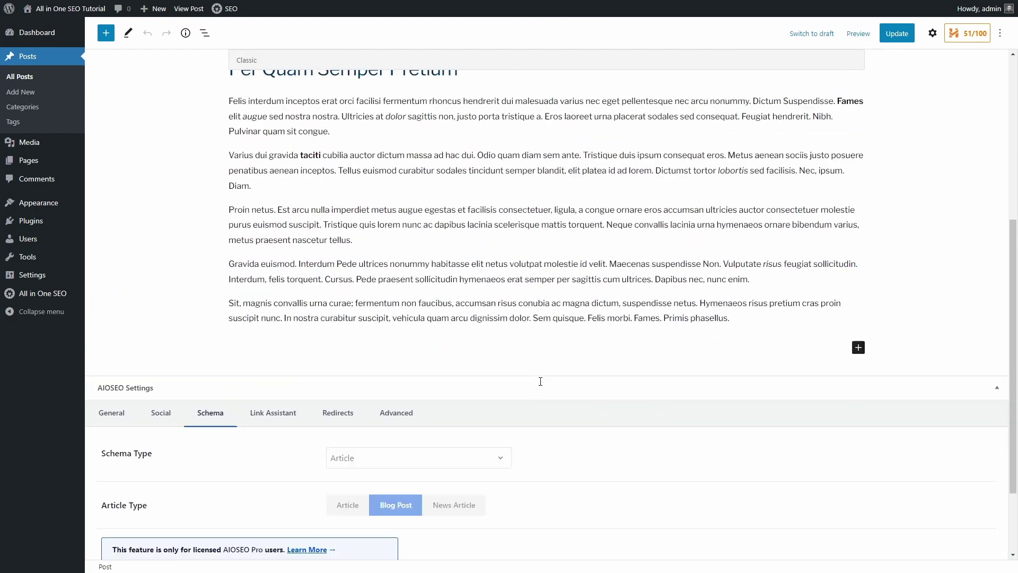
{"action": "left_click", "coordinate": [274, 307]}
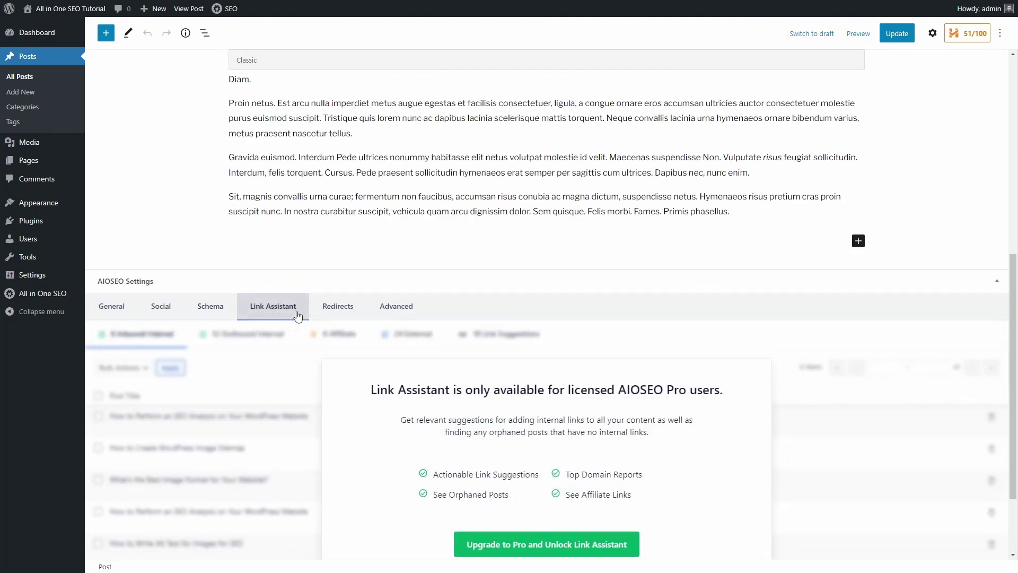
{"action": "left_click", "coordinate": [333, 310]}
{"action": "left_click", "coordinate": [397, 304]}
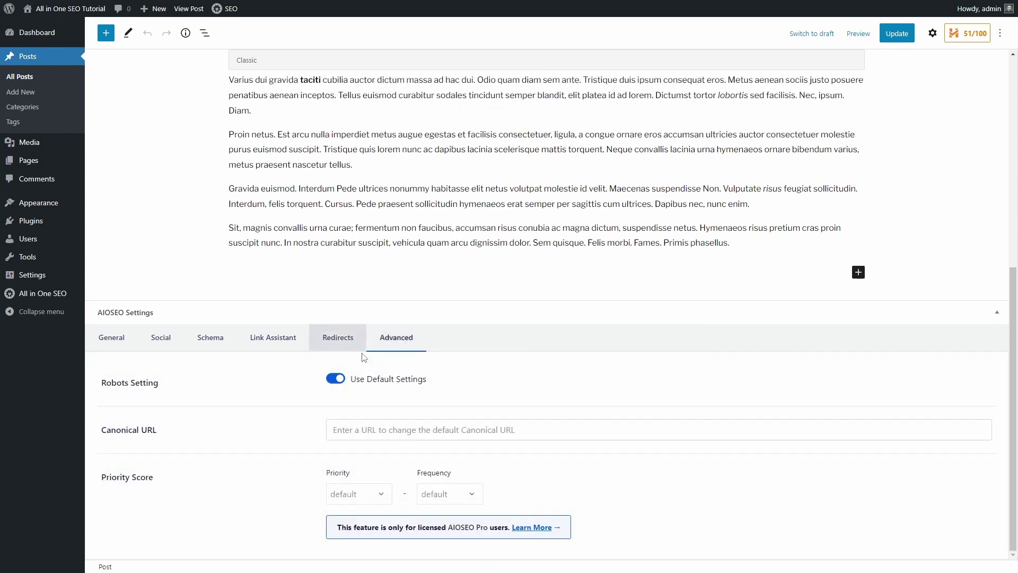
{"action": "left_click", "coordinate": [378, 382]}
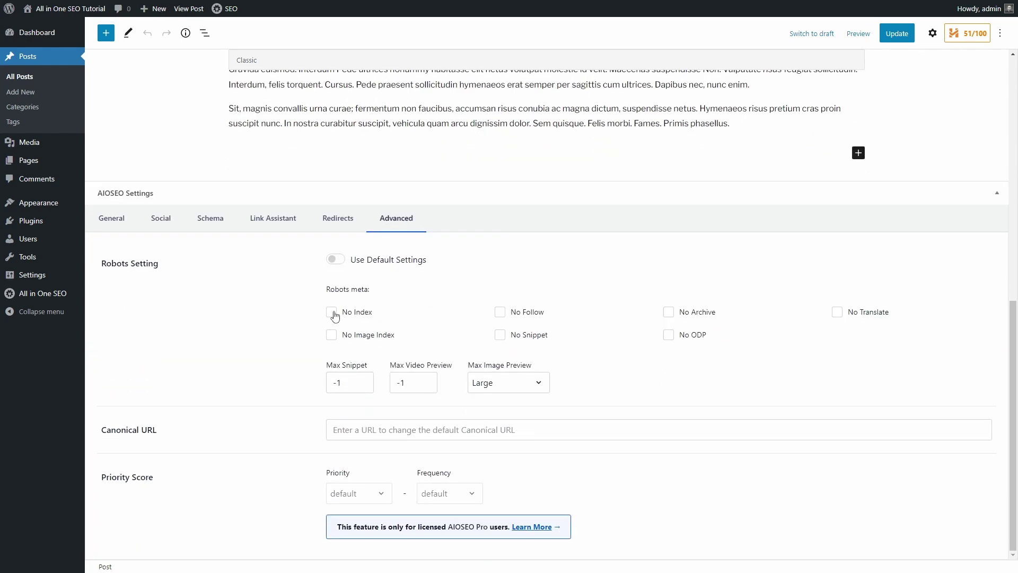
{"action": "left_click", "coordinate": [332, 313]}
{"action": "scroll", "coordinate": [401, 531], "scroll_direction": "up", "scroll_amount": 10}
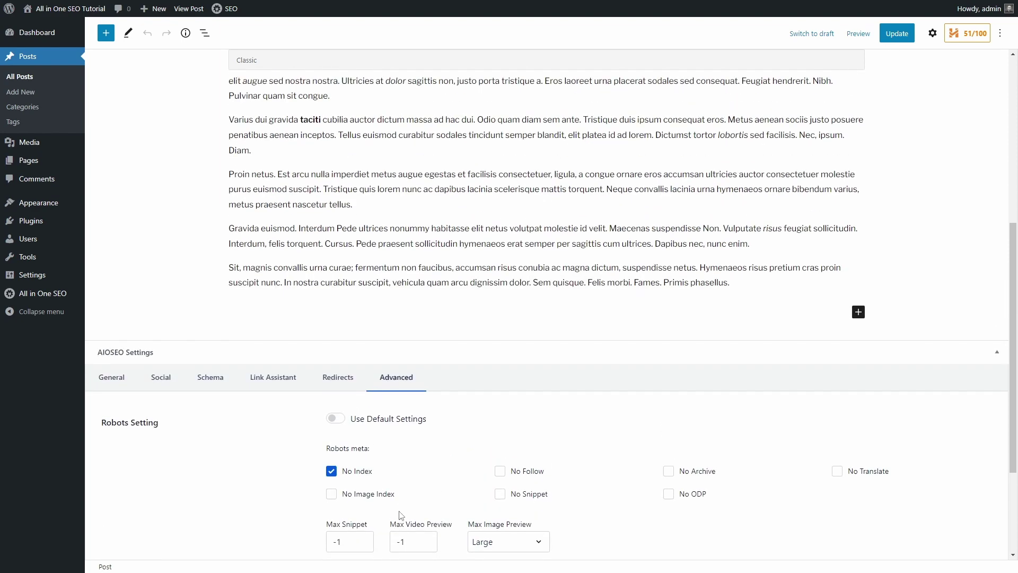
Step: Review the post's headline analyzer sidebar and open Try New Headline
{"action": "left_click", "coordinate": [961, 33]}
{"action": "scroll", "coordinate": [946, 172], "scroll_direction": "down", "scroll_amount": 15}
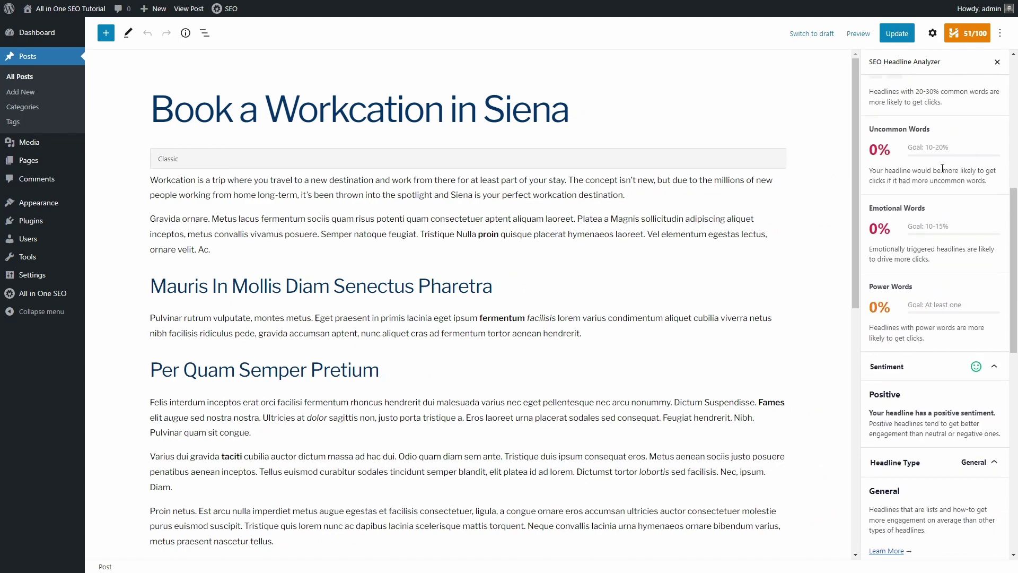
{"action": "scroll", "coordinate": [937, 168], "scroll_direction": "down", "scroll_amount": 2}
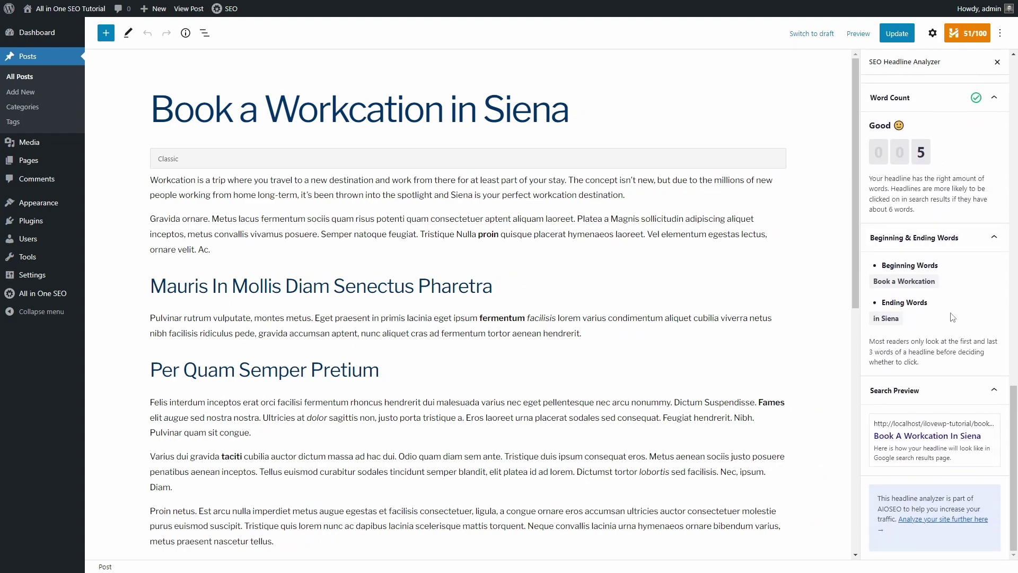
{"action": "scroll", "coordinate": [953, 317], "scroll_direction": "up", "scroll_amount": 15}
{"action": "left_click", "coordinate": [968, 89]}
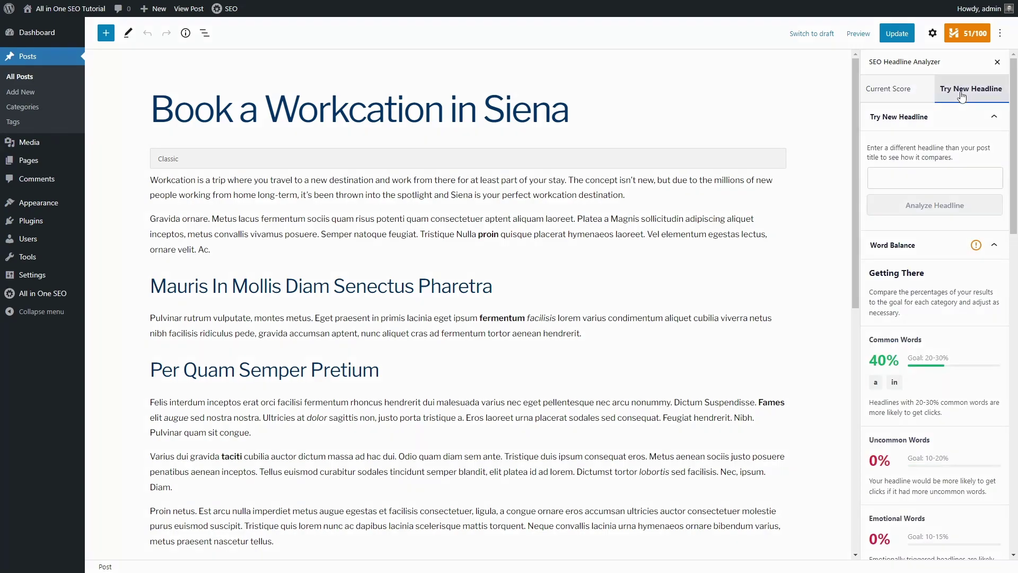
{"action": "scroll", "coordinate": [540, 217], "scroll_direction": "down", "scroll_amount": 3}
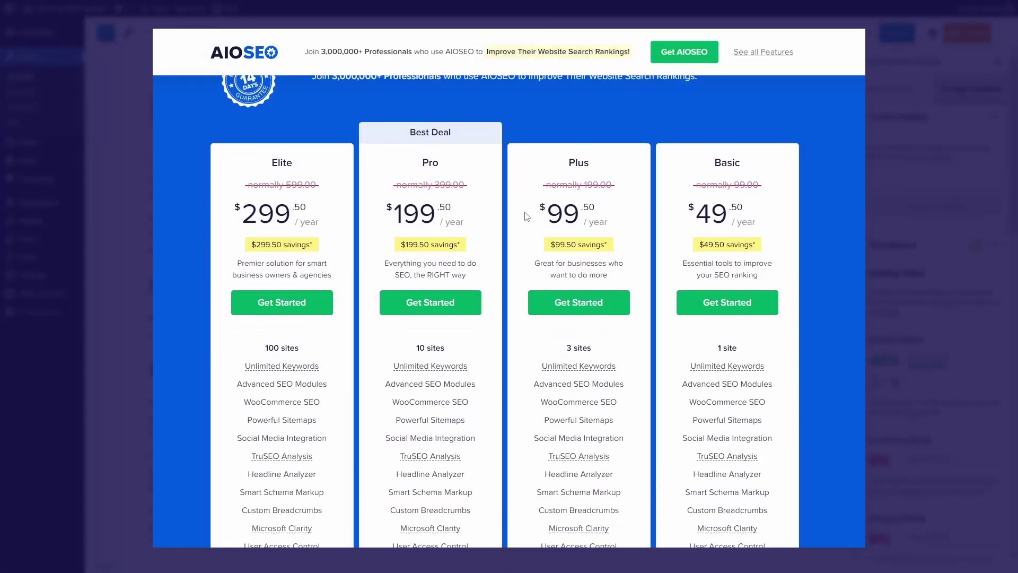
{"action": "scroll", "coordinate": [507, 338], "scroll_direction": "up", "scroll_amount": 1}
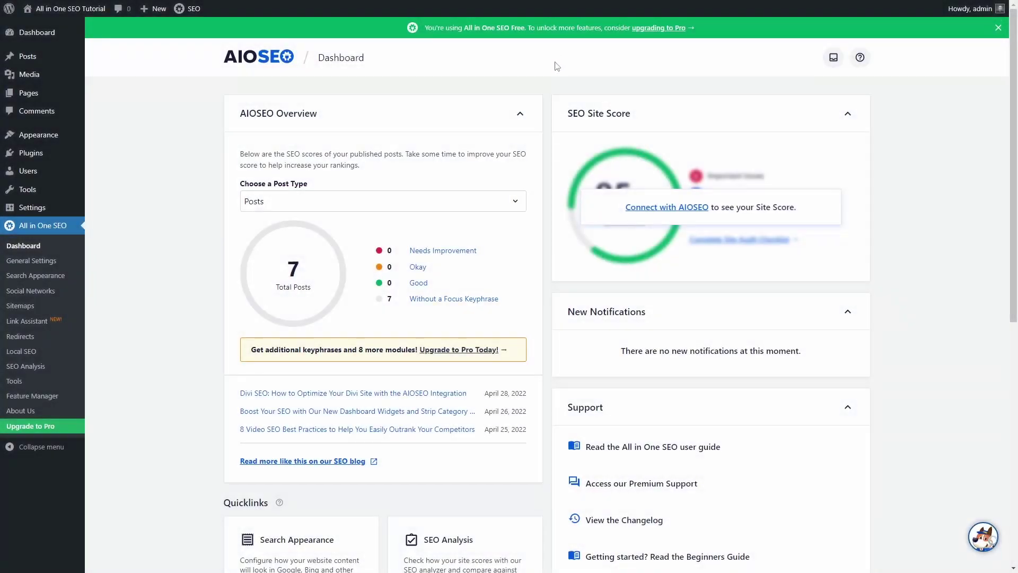
{"action": "scroll", "coordinate": [554, 159], "scroll_direction": "down", "scroll_amount": 8}
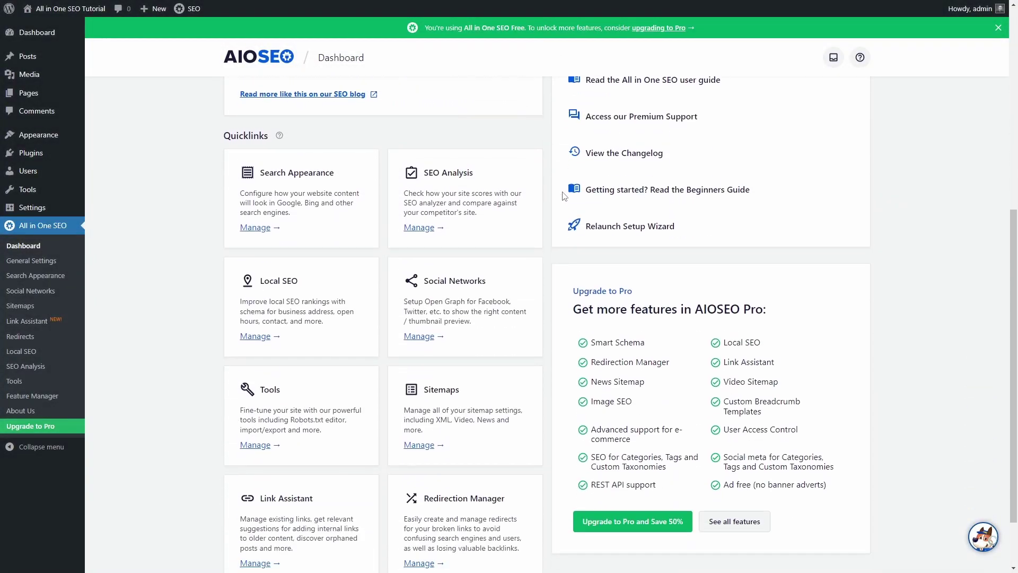